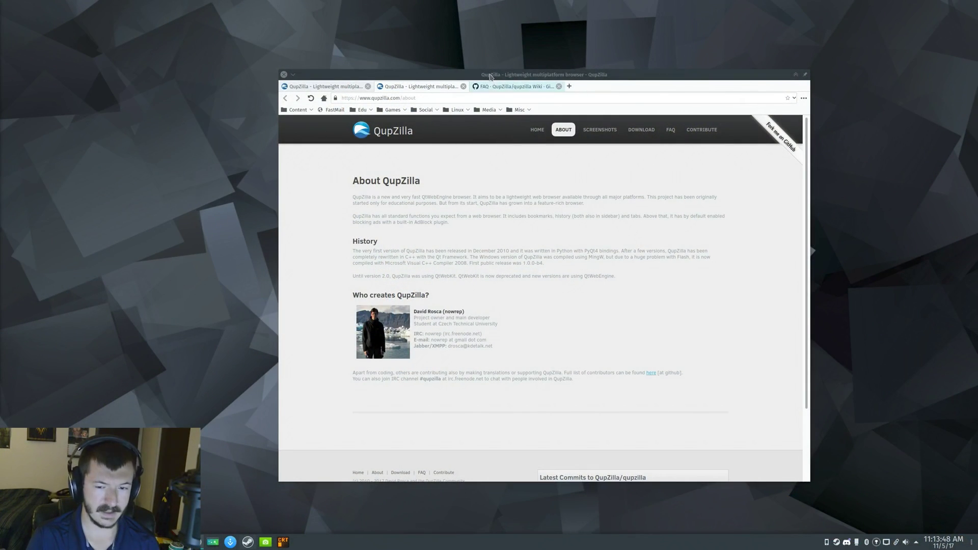
Shift the QupZilla window showing the About page slightly left on the desktop.
{"action": "left_click_drag", "start_coordinate": [545, 77], "coordinate": [512, 76]}
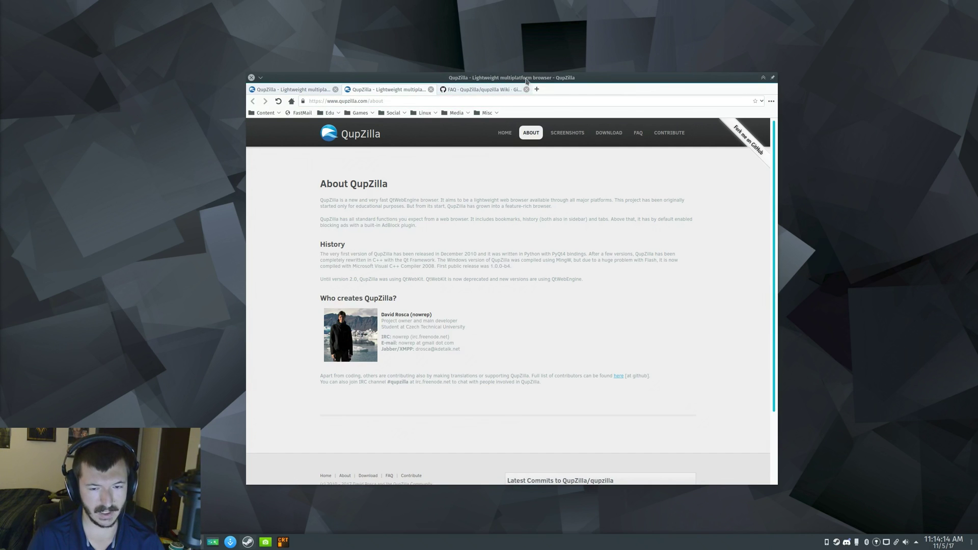
Open '[Payday 2] Anarchist Perk Deck' in a new tab via the 'youtub' suggestion, then play and pause it.
{"action": "left_click_drag", "start_coordinate": [527, 80], "coordinate": [513, 86]}
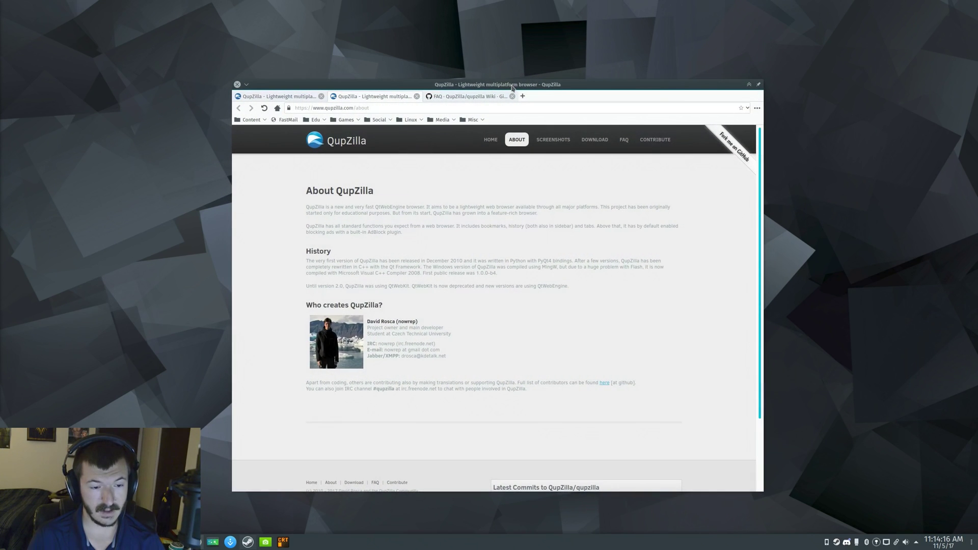
{"action": "left_click", "coordinate": [523, 96]}
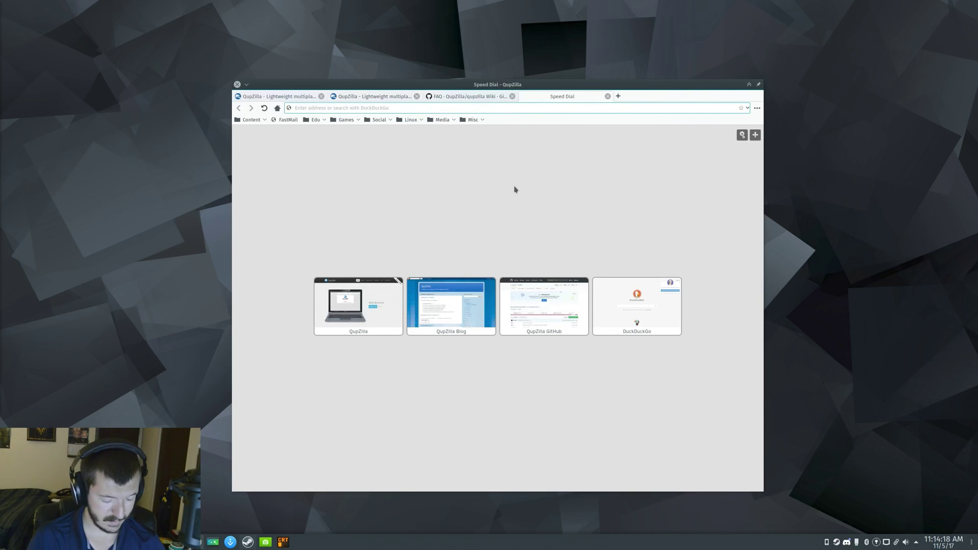
{"action": "type", "text": "youtube.com"}
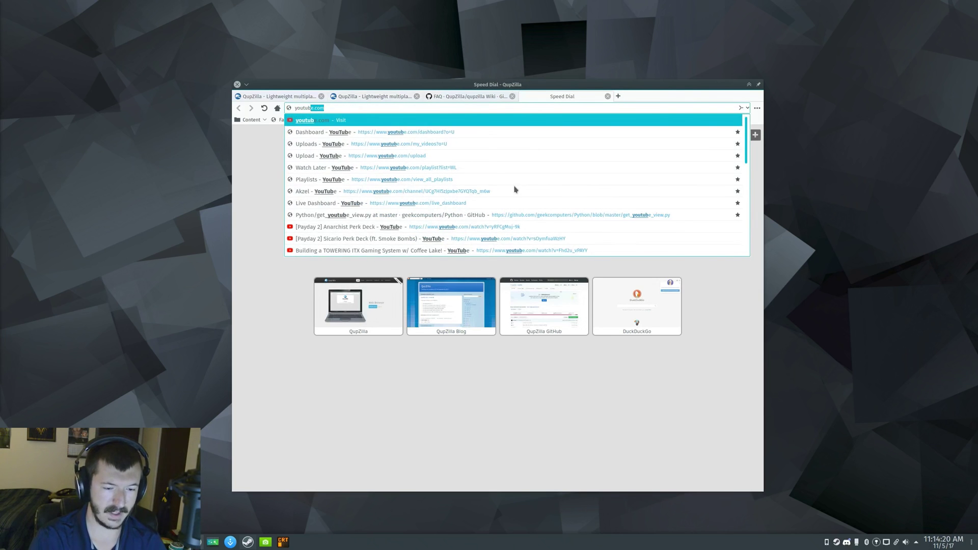
{"action": "left_click", "coordinate": [504, 227]}
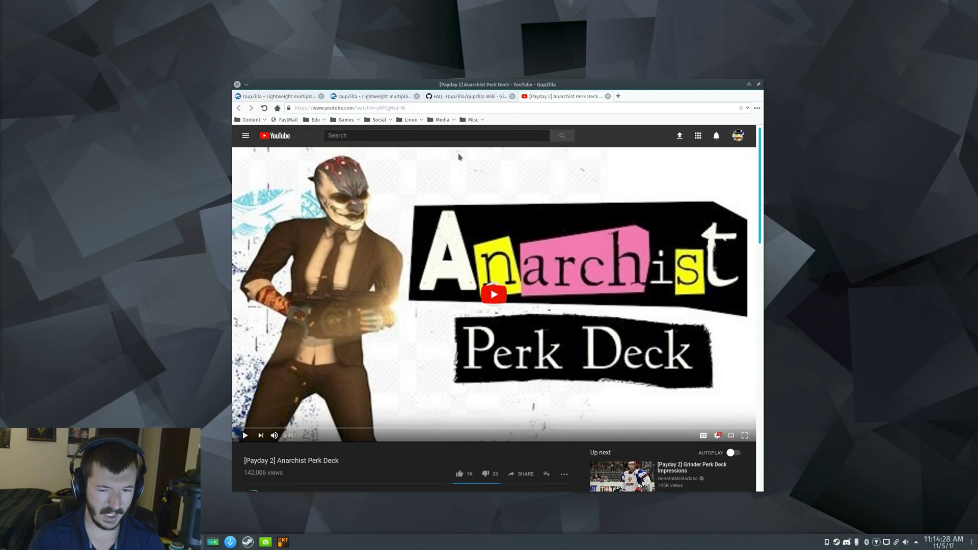
{"action": "left_click", "coordinate": [458, 294]}
{"action": "left_click", "coordinate": [458, 294]}
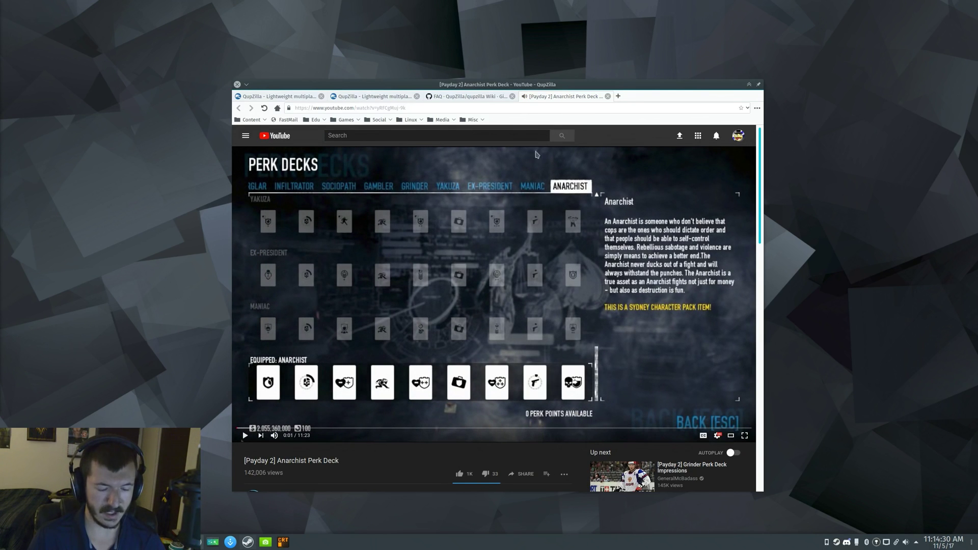
Close the YouTube tab, switch to the qupzilla.com homepage tab, and raise the window slightly.
{"action": "left_click", "coordinate": [608, 96]}
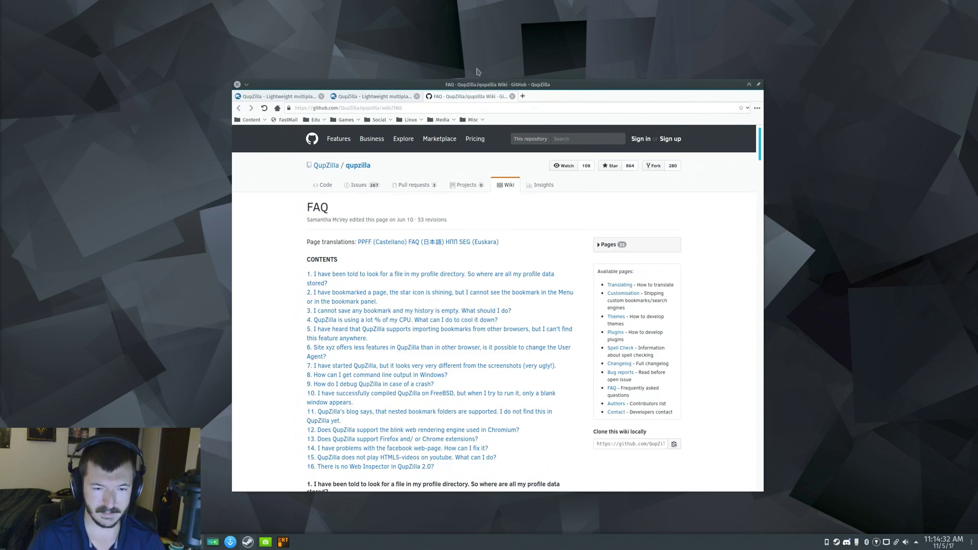
{"action": "left_click", "coordinate": [274, 97]}
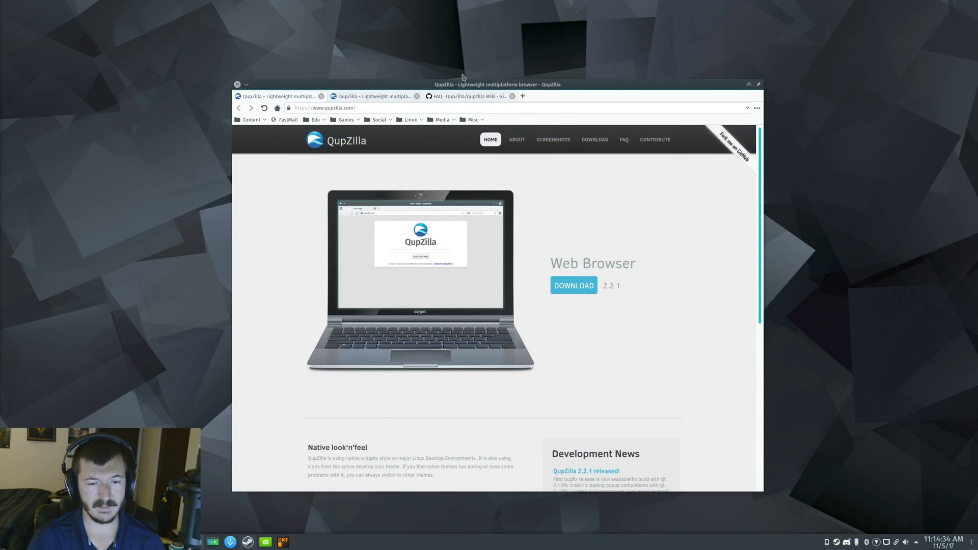
{"action": "mouse_move", "coordinate": [491, 86]}
{"action": "left_mouse_down"}
{"action": "mouse_move", "coordinate": [479, 82]}
{"action": "mouse_move", "coordinate": [493, 71]}
{"action": "left_mouse_up"}
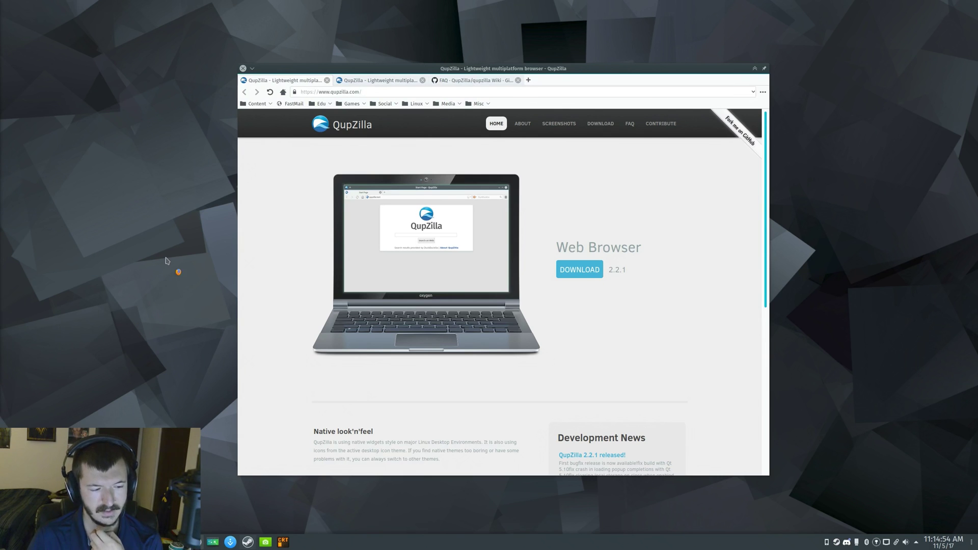
Move QupZilla to the upper left and load duckduckgo.com in a fresh tab by typing 'duck'.
{"action": "left_click_drag", "start_coordinate": [145, 199], "coordinate": [145, 198]}
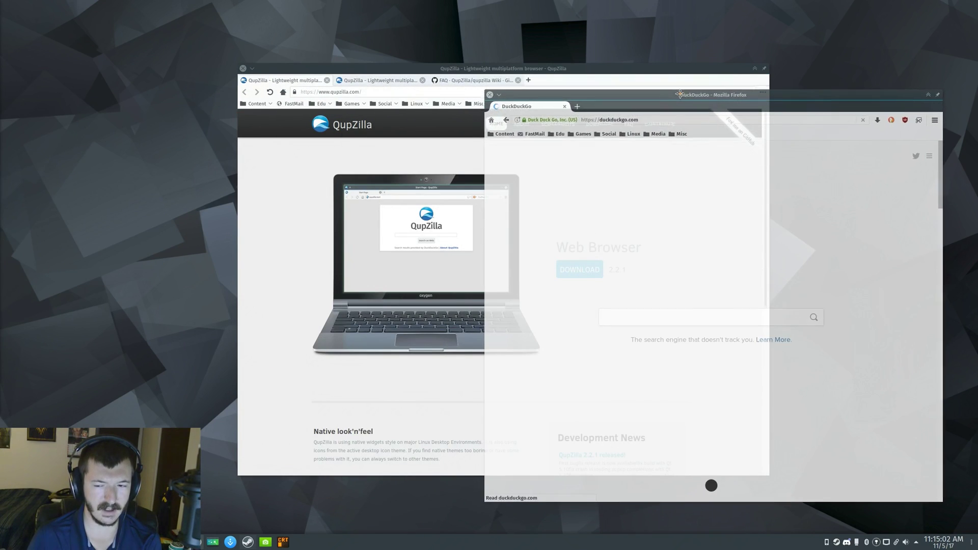
{"action": "left_click_drag", "start_coordinate": [499, 70], "coordinate": [305, 59]}
{"action": "double_click", "coordinate": [335, 72]}
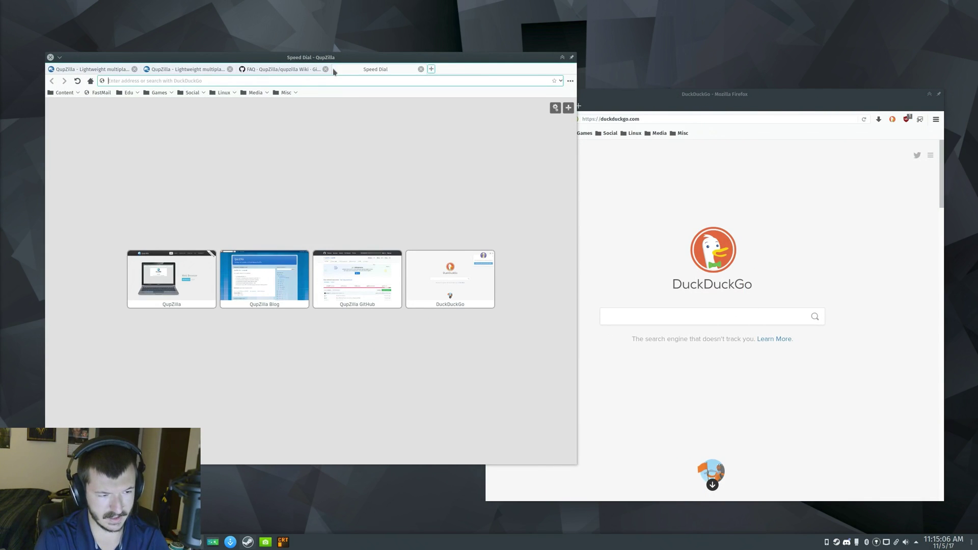
{"action": "type", "text": "duckduckgo.com"}
{"action": "key", "text": "Return"}
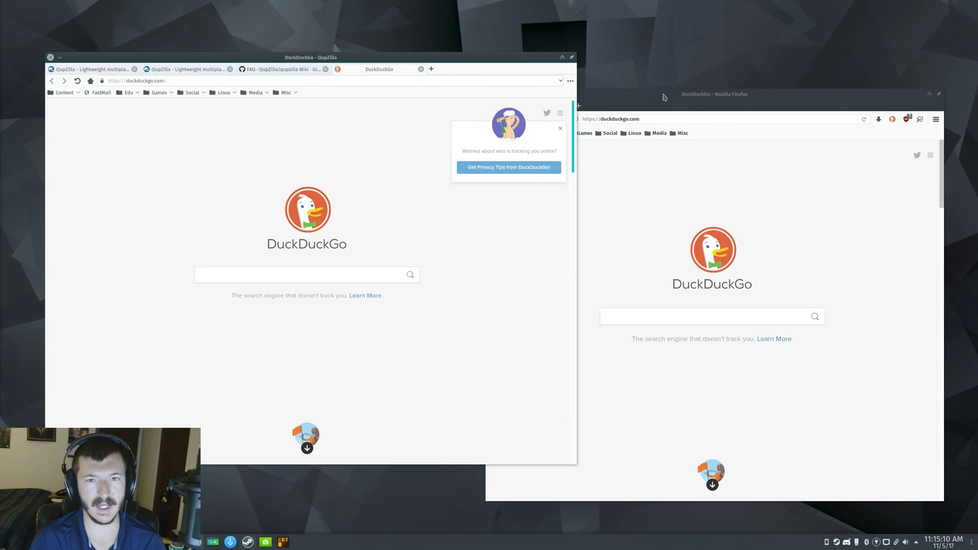
{"action": "left_click", "coordinate": [420, 69]}
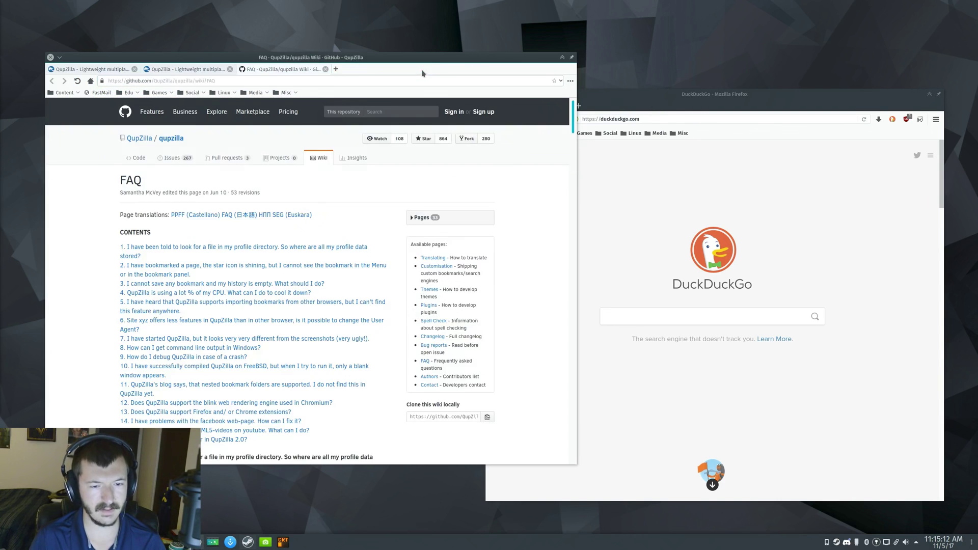
{"action": "left_click", "coordinate": [336, 69]}
{"action": "type", "text": "duckduckgo.com/"}
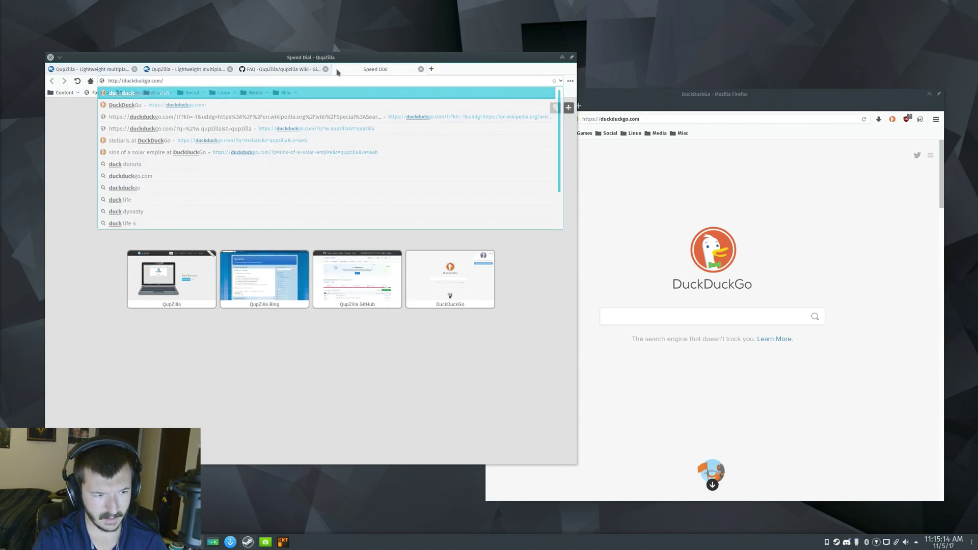
{"action": "key", "text": "Return"}
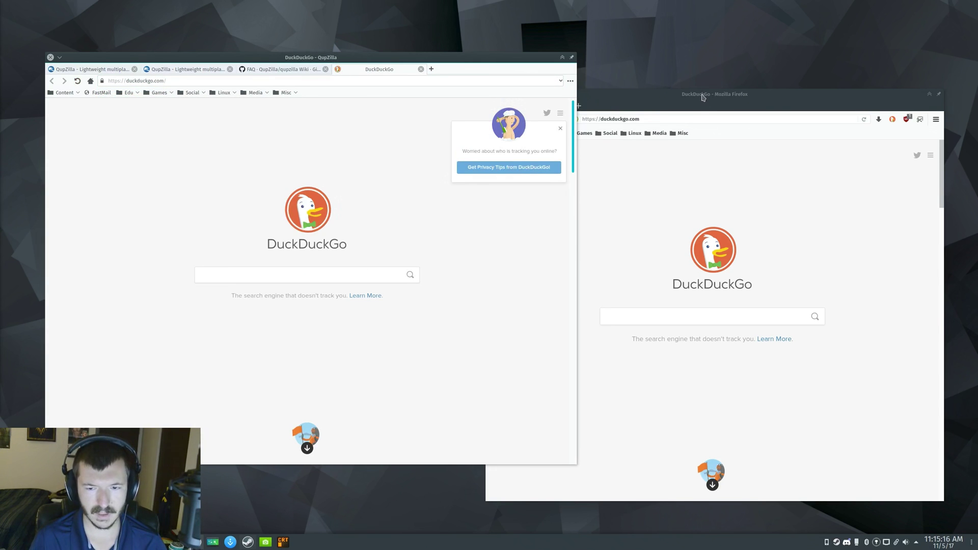
In Firefox, replace the old DuckDuckGo tab with a new one loaded by typing 'duck'.
{"action": "left_click", "coordinate": [704, 97]}
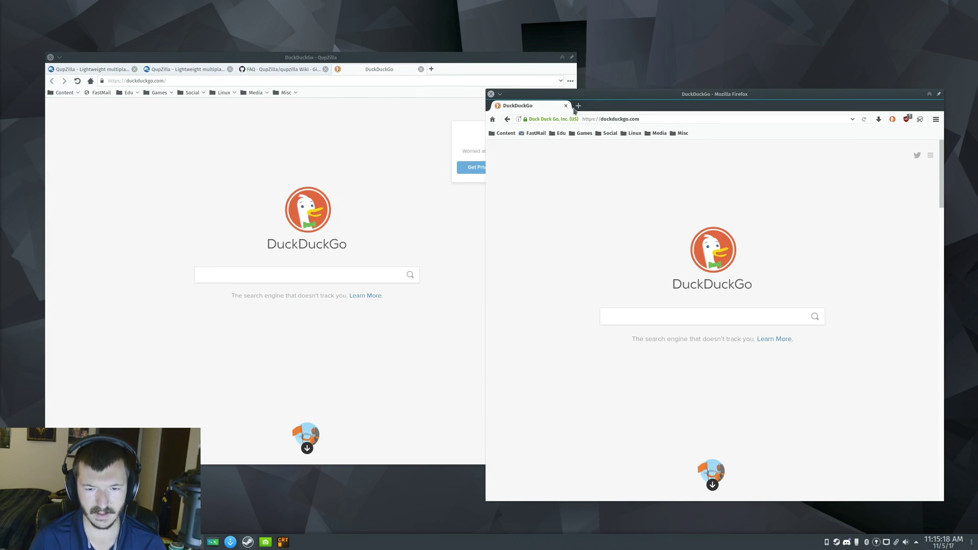
{"action": "left_click", "coordinate": [577, 106]}
{"action": "left_click", "coordinate": [566, 106]}
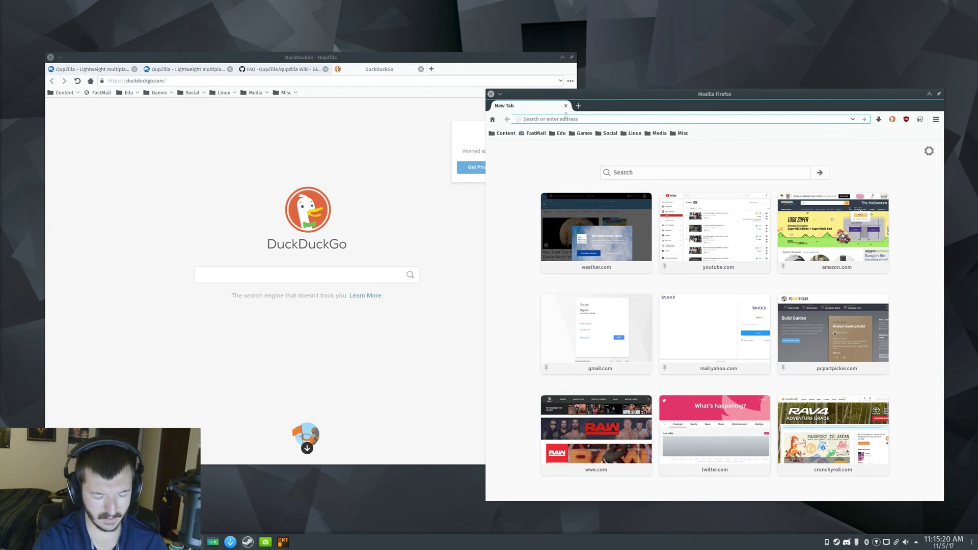
{"action": "type", "text": "duckduckgo.com"}
{"action": "key", "text": "Return"}
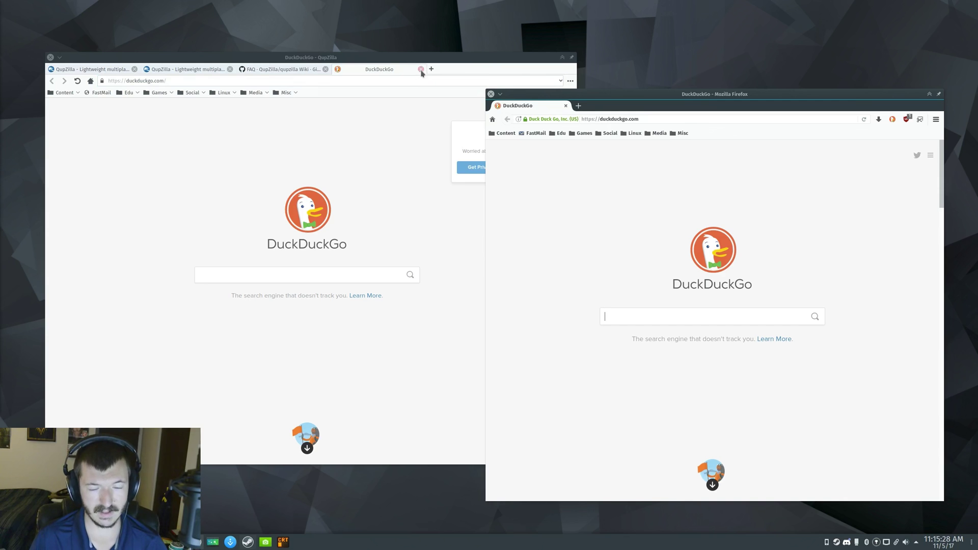
{"action": "left_click", "coordinate": [627, 119]}
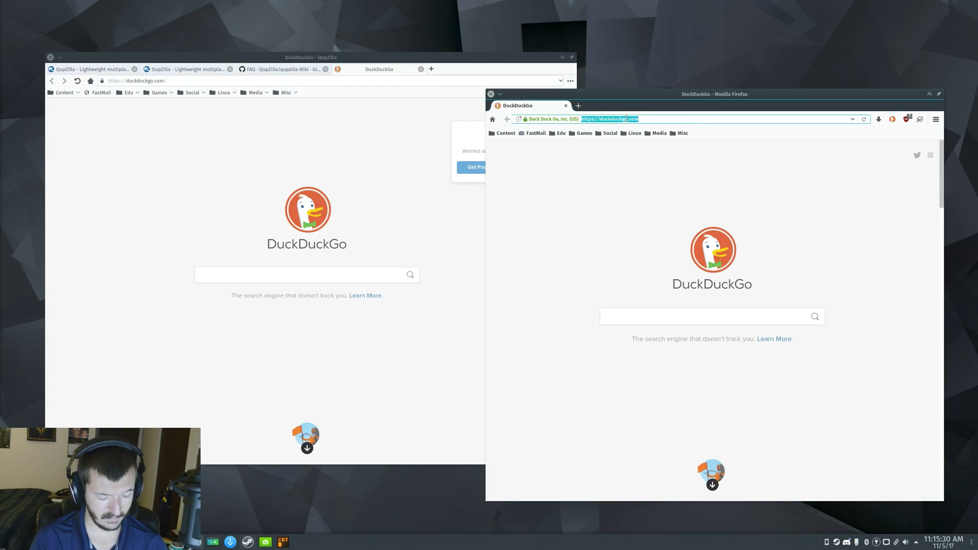
{"action": "type", "text": "youtube.com/"}
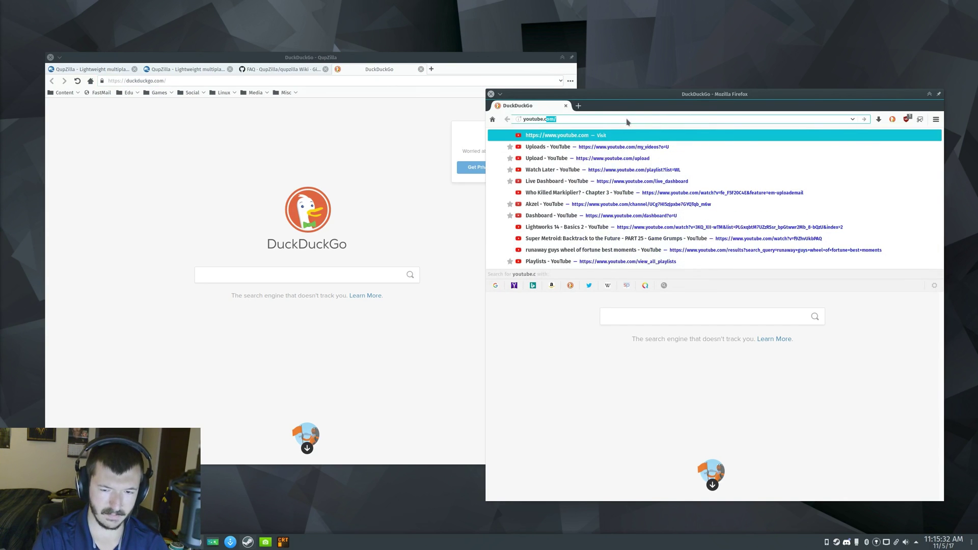
{"action": "key", "text": "Return"}
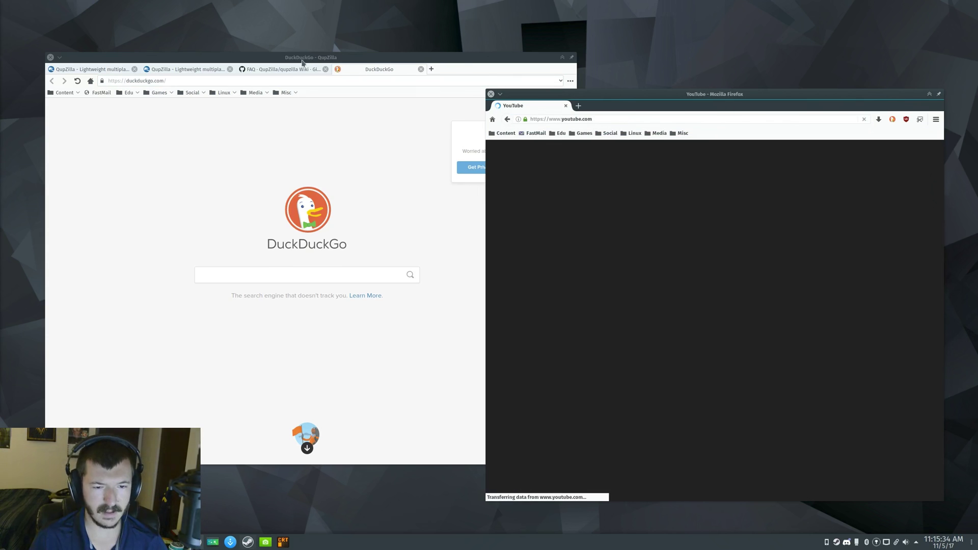
{"action": "left_click", "coordinate": [358, 82]}
{"action": "type", "text": "youtube.com"}
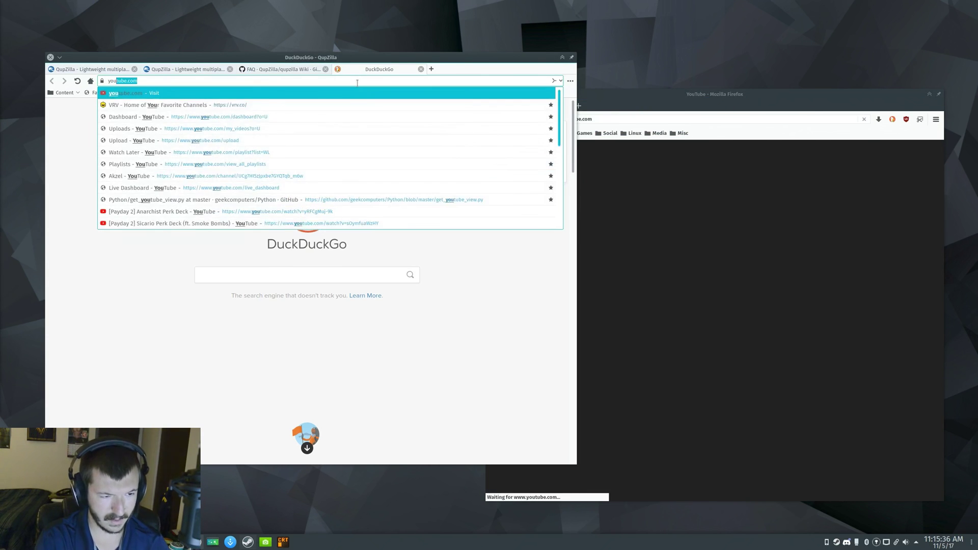
{"action": "key", "text": "Return"}
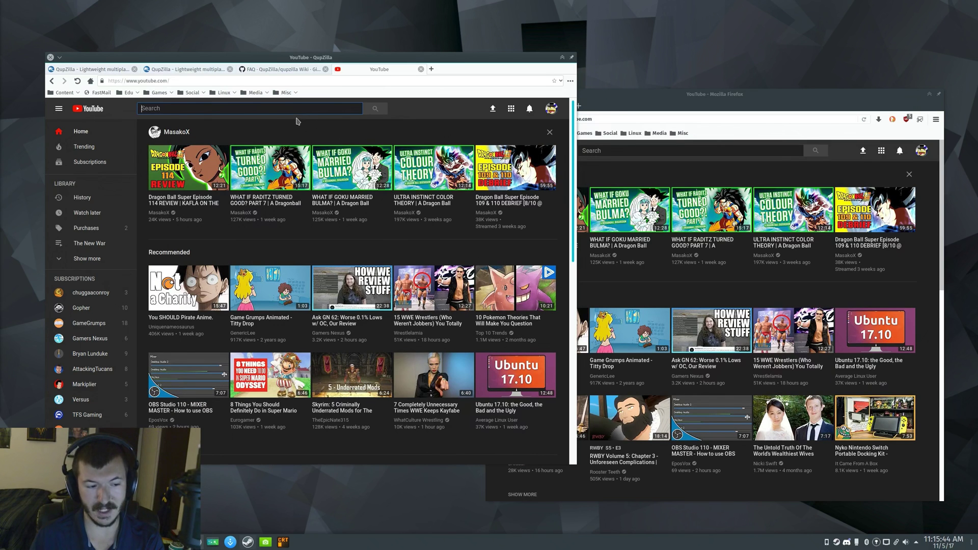
{"action": "left_click_drag", "start_coordinate": [309, 60], "coordinate": [278, 59]}
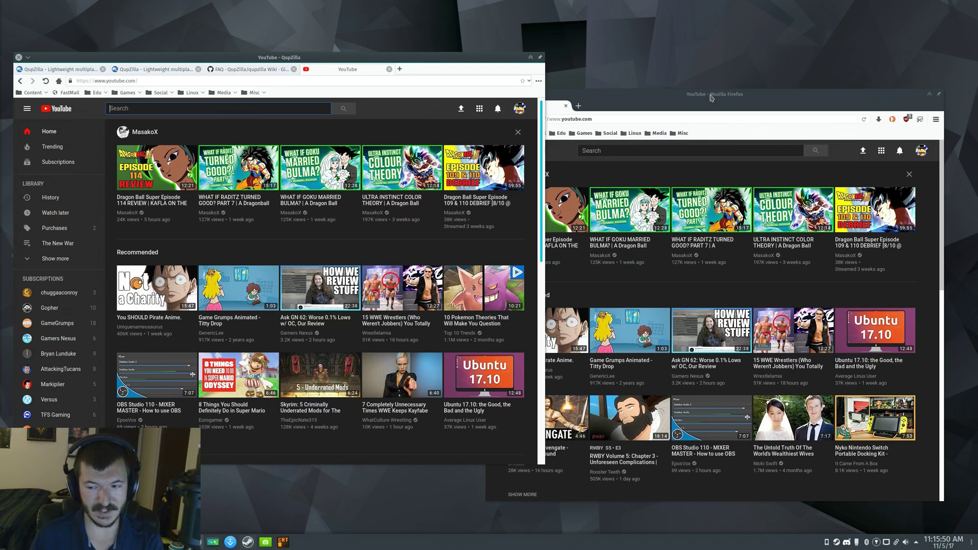
{"action": "left_click_drag", "start_coordinate": [712, 97], "coordinate": [744, 63]}
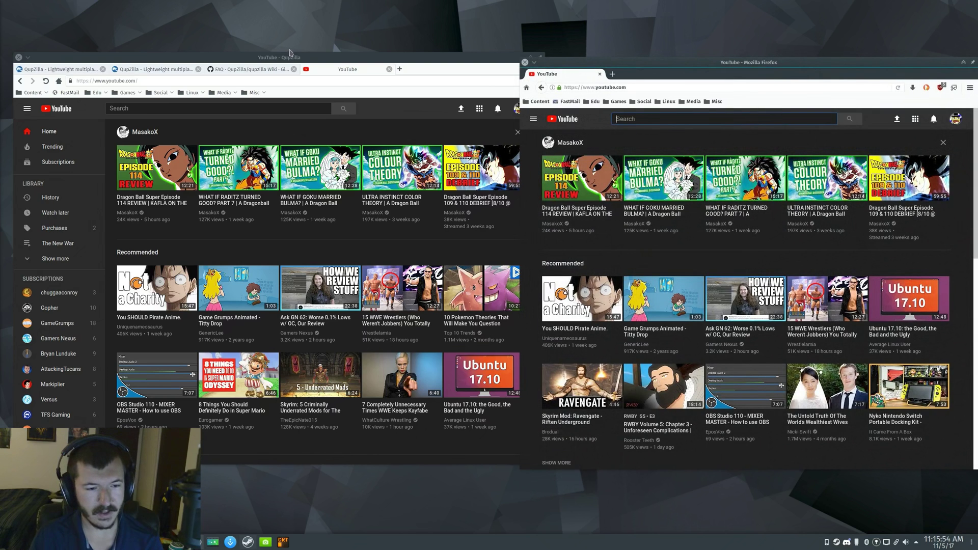
{"action": "left_click_drag", "start_coordinate": [287, 57], "coordinate": [274, 62]}
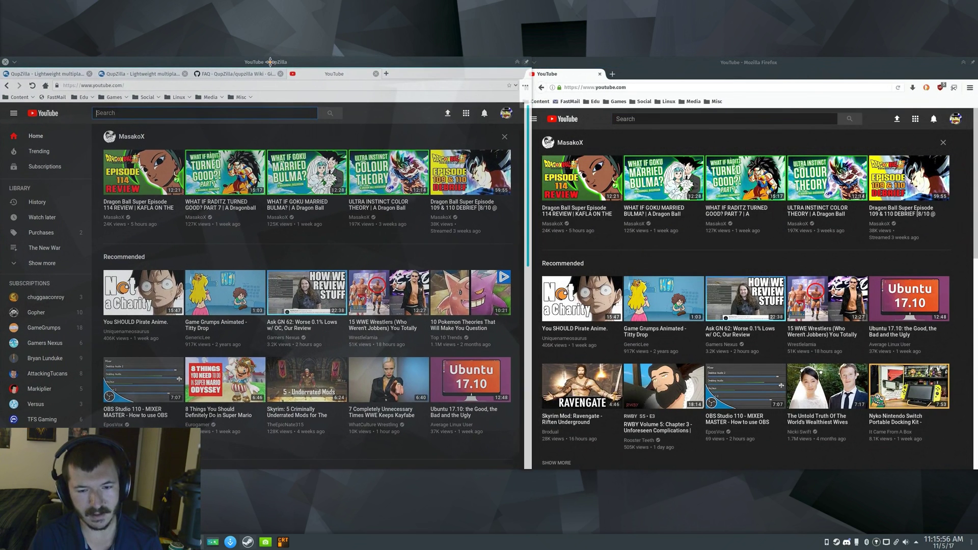
{"action": "middle_click", "coordinate": [646, 330]}
{"action": "left_click", "coordinate": [657, 75]}
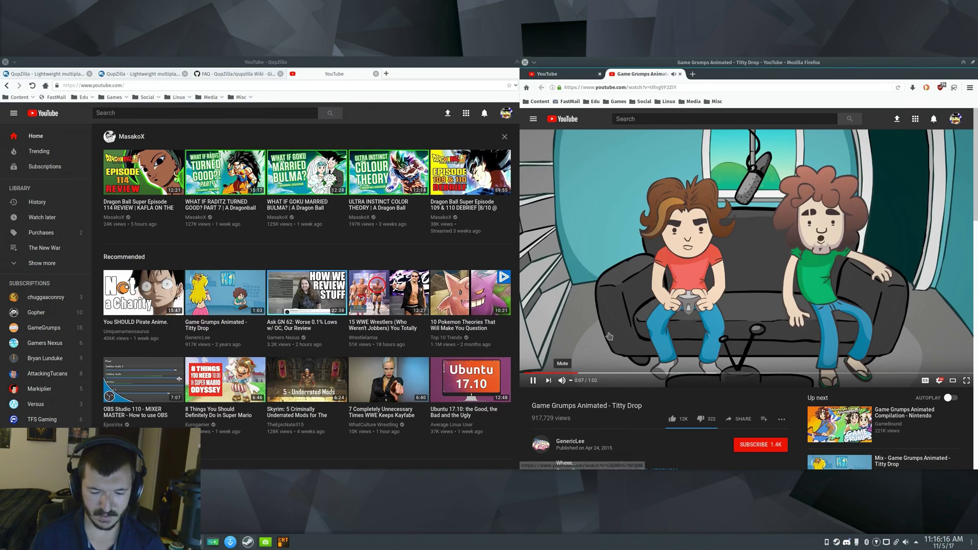
{"action": "left_click", "coordinate": [562, 380]}
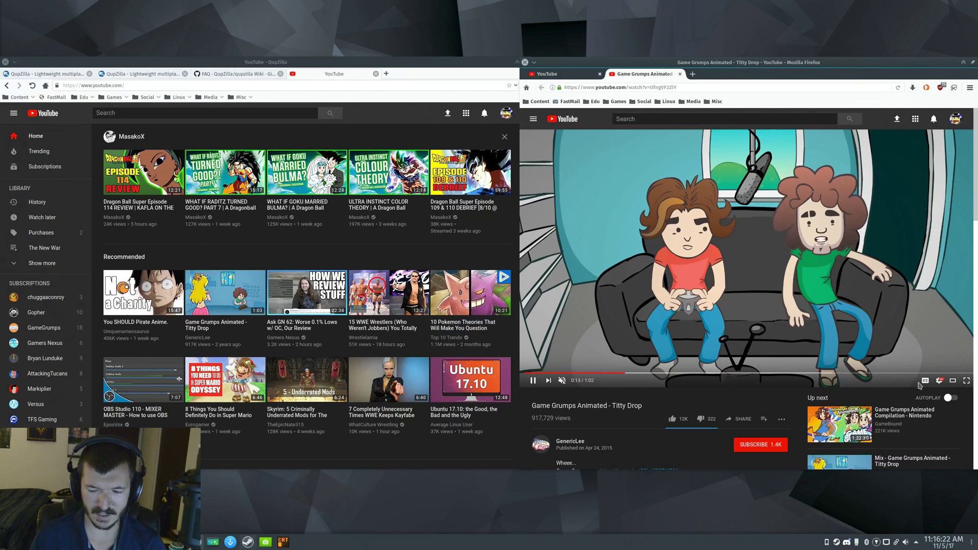
{"action": "scroll", "coordinate": [871, 331], "scroll_direction": "down", "scroll_amount": 4}
{"action": "scroll", "coordinate": [872, 331], "scroll_direction": "up", "scroll_amount": 4}
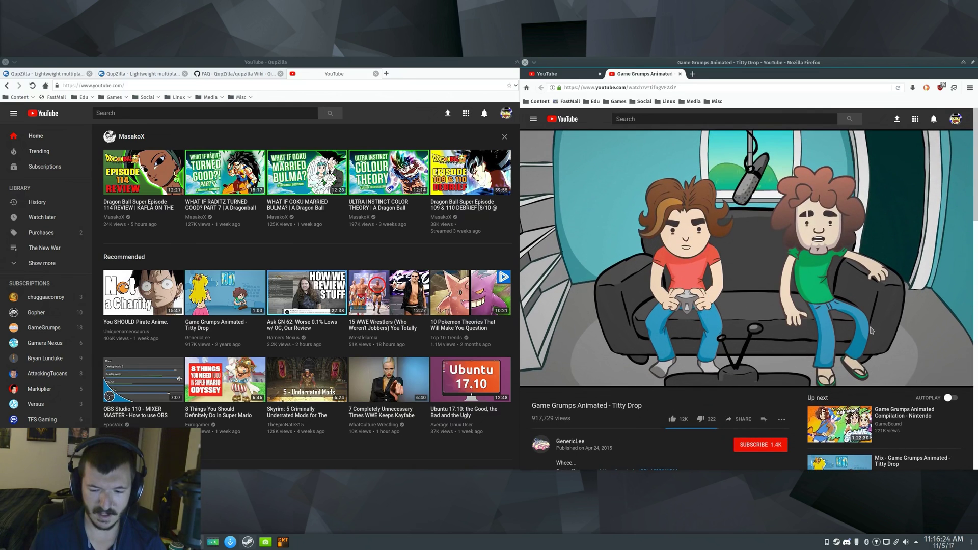
{"action": "left_click", "coordinate": [963, 381]}
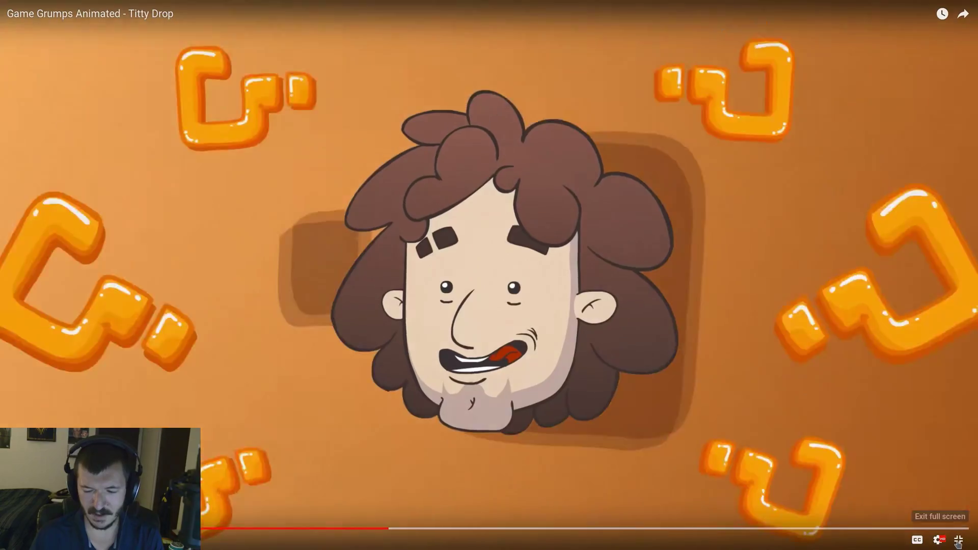
{"action": "left_click", "coordinate": [958, 540]}
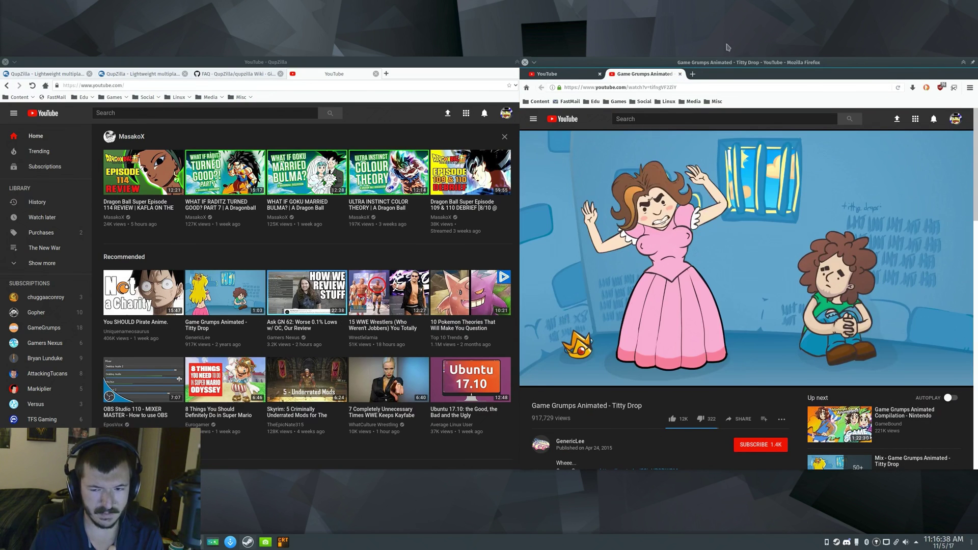
Reopen the Game Grumps video in a new QupZilla tab and mute it with M.
{"action": "left_click", "coordinate": [681, 74]}
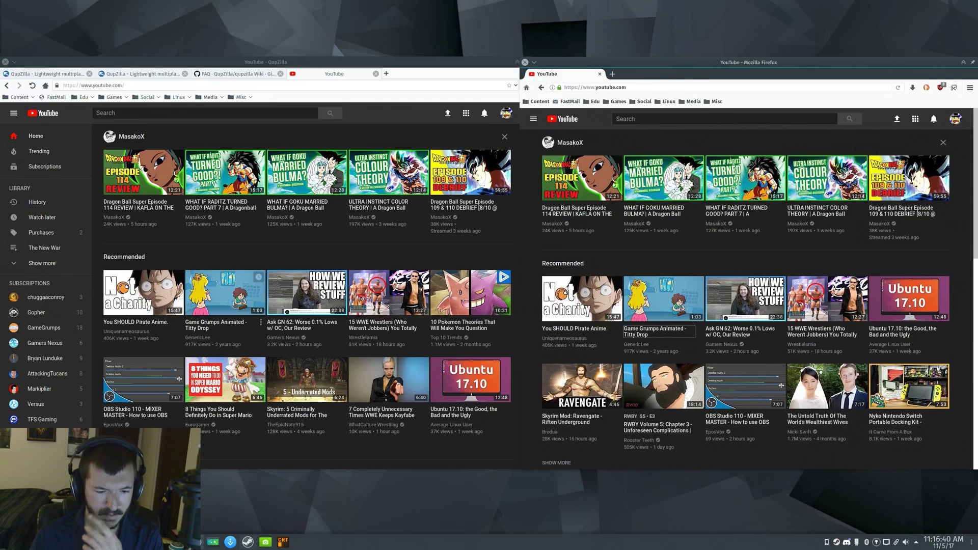
{"action": "left_click", "coordinate": [386, 74]}
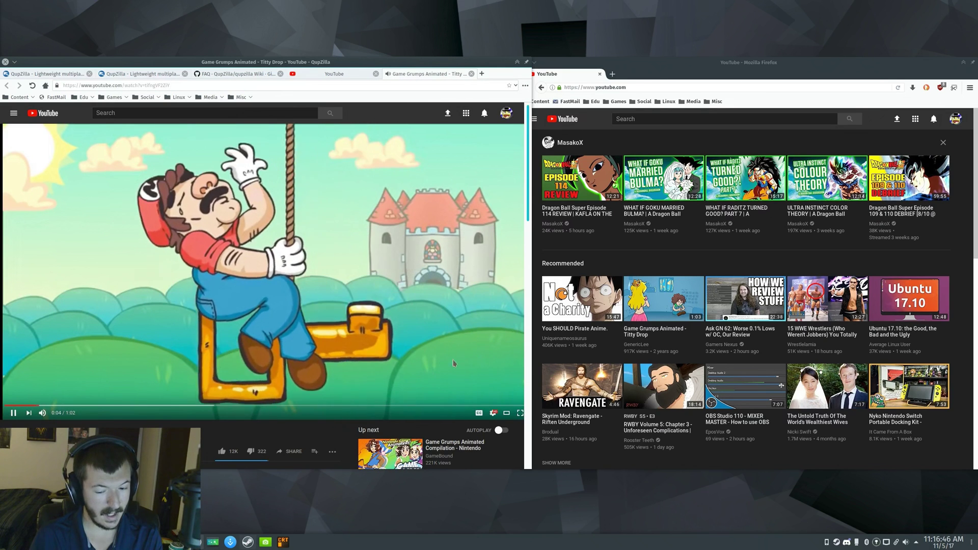
{"action": "key", "text": "m"}
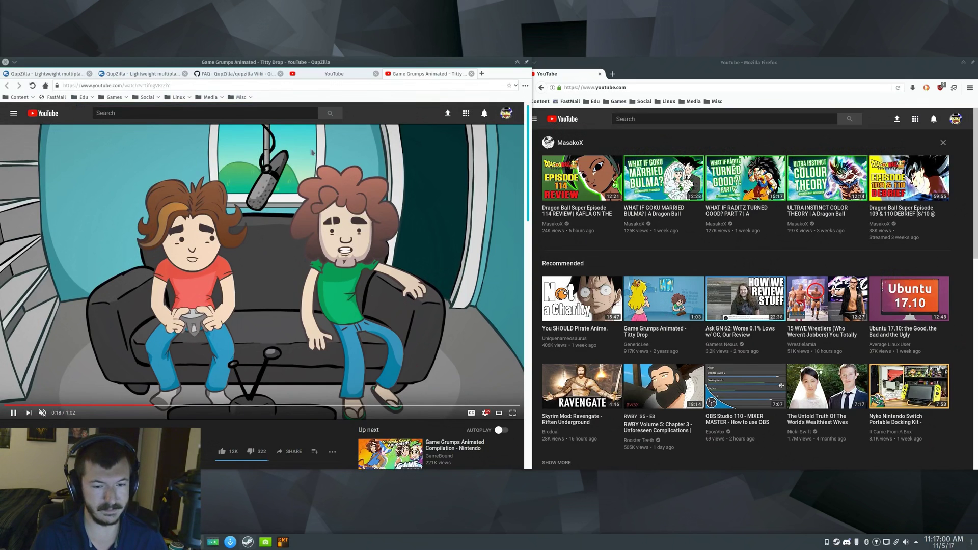
Close the Game Grumps and remaining YouTube tabs, shifting the QupZilla window right.
{"action": "mouse_move", "coordinate": [256, 66]}
{"action": "left_mouse_down"}
{"action": "mouse_move", "coordinate": [278, 65]}
{"action": "mouse_move", "coordinate": [271, 60]}
{"action": "left_mouse_up"}
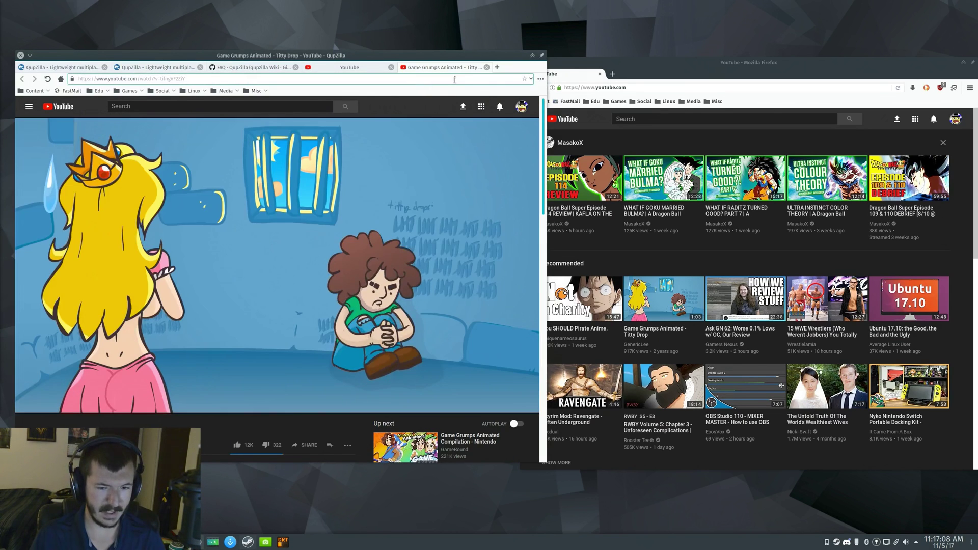
{"action": "left_click", "coordinate": [486, 67]}
{"action": "left_click", "coordinate": [391, 67]}
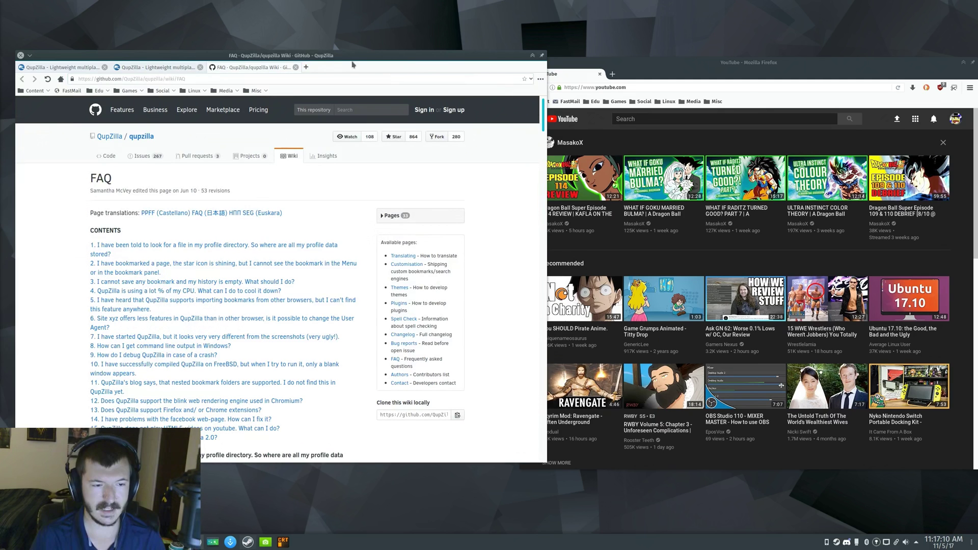
{"action": "left_click_drag", "start_coordinate": [352, 64], "coordinate": [382, 61]}
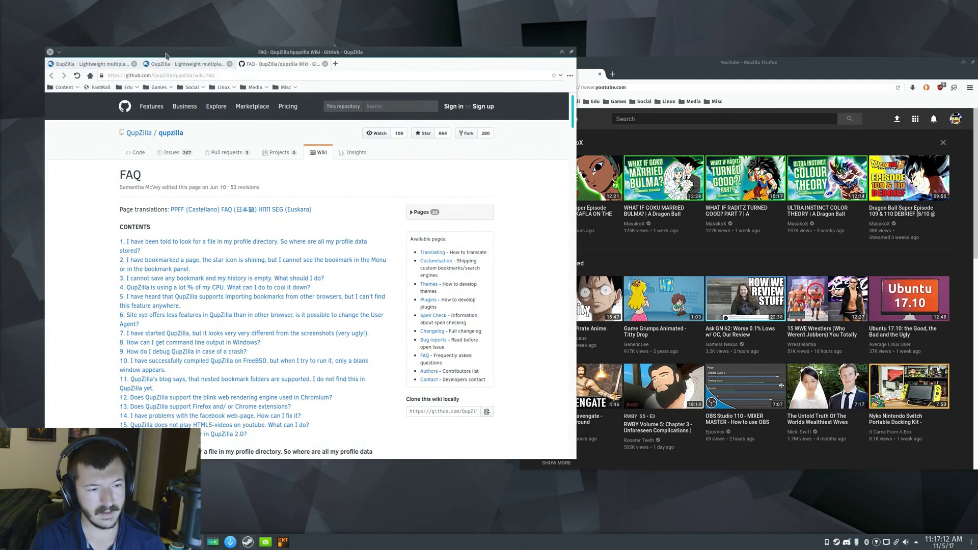
Switch QupZilla to the qupzilla.com home page tab and nudge its window slightly left.
{"action": "left_click", "coordinate": [89, 66]}
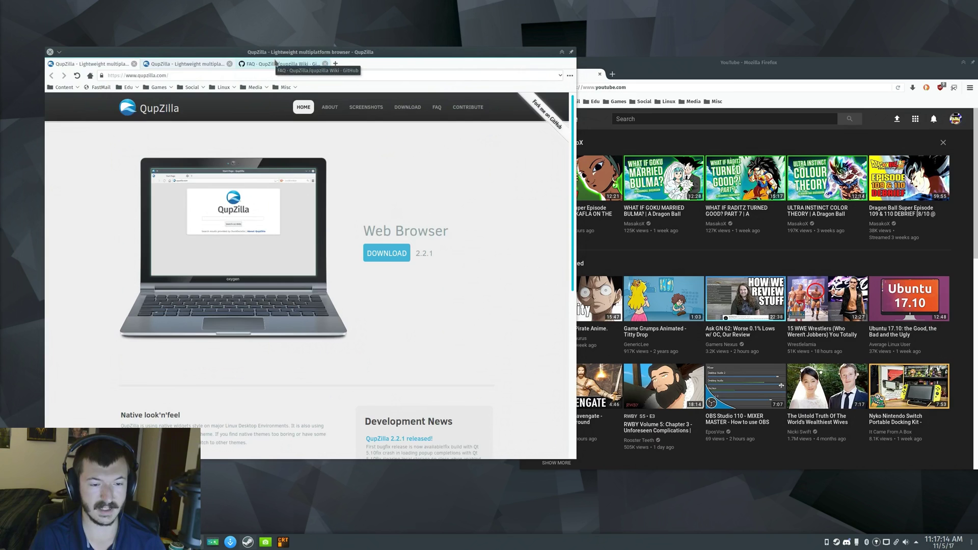
{"action": "left_click_drag", "start_coordinate": [288, 52], "coordinate": [272, 54]}
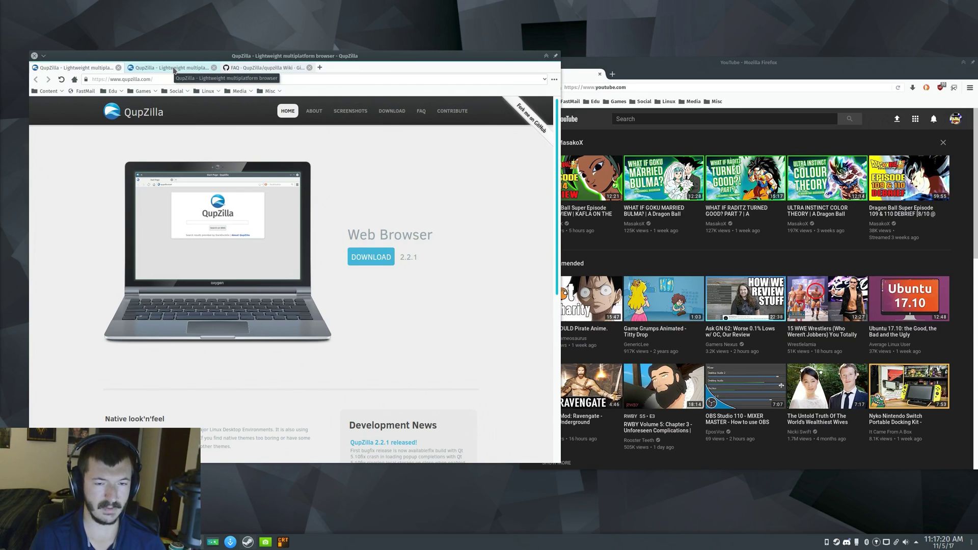
{"action": "left_click_drag", "start_coordinate": [288, 56], "coordinate": [281, 56]}
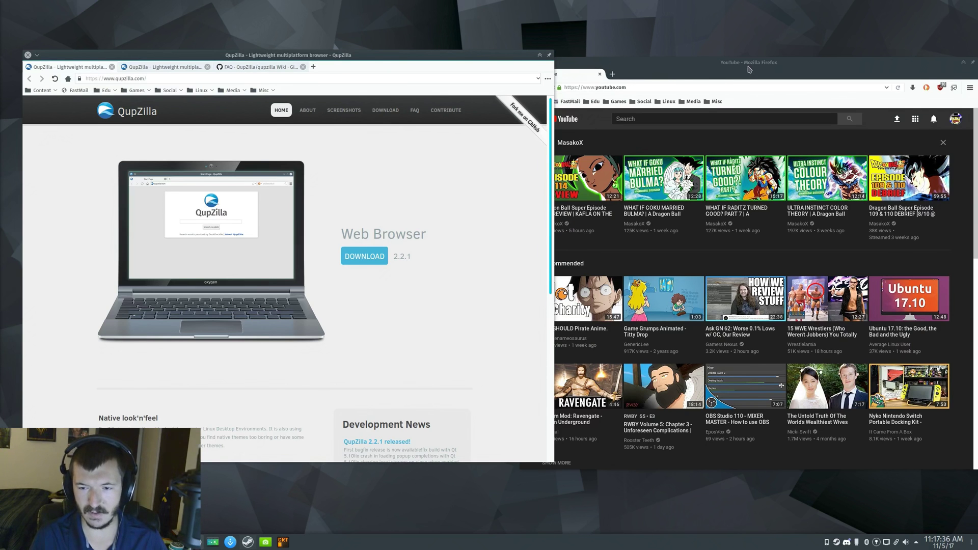
Load the DuckDuckGo start page in Firefox, then close the Firefox window.
{"action": "left_click_drag", "start_coordinate": [753, 61], "coordinate": [718, 75]}
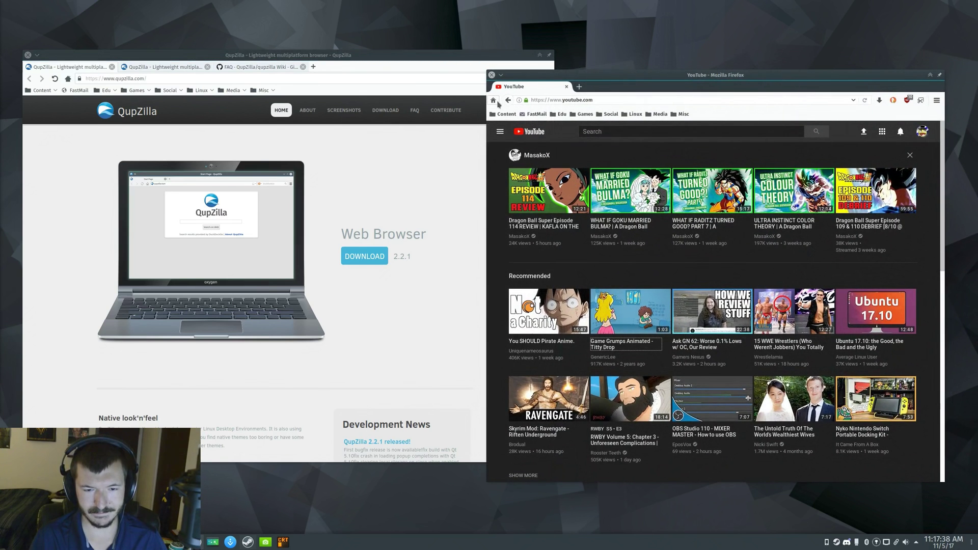
{"action": "left_click", "coordinate": [494, 100]}
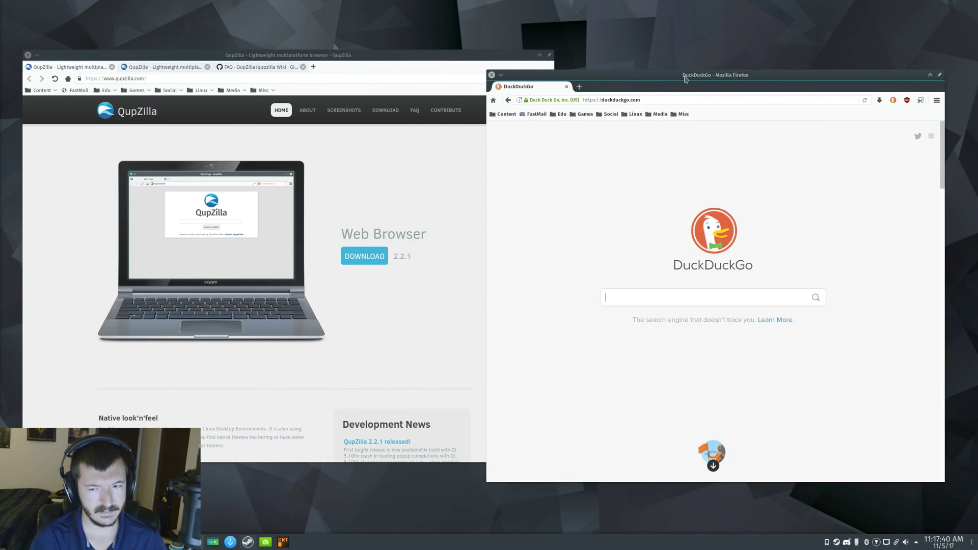
{"action": "left_click_drag", "start_coordinate": [517, 71], "coordinate": [511, 74]}
{"action": "left_click", "coordinate": [486, 78]}
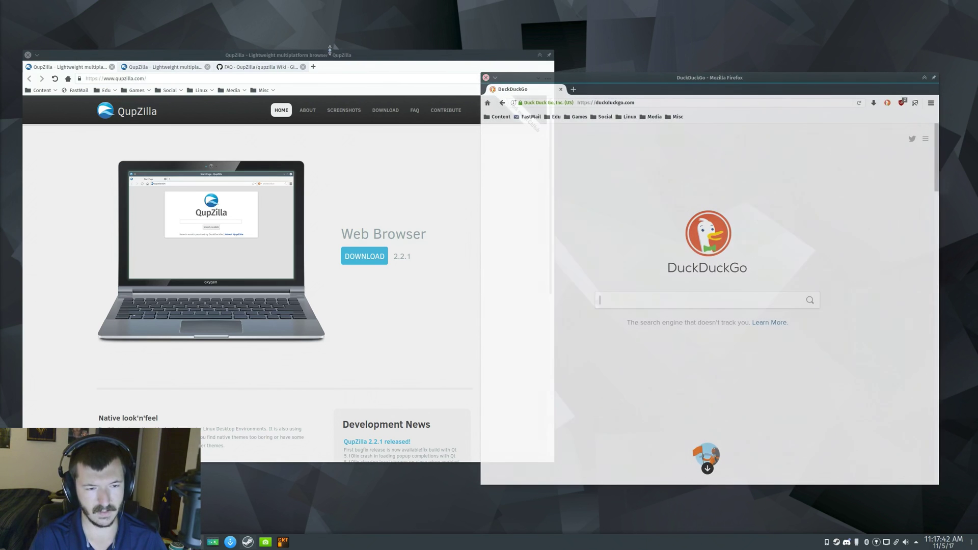
{"action": "left_click_drag", "start_coordinate": [289, 55], "coordinate": [413, 65]}
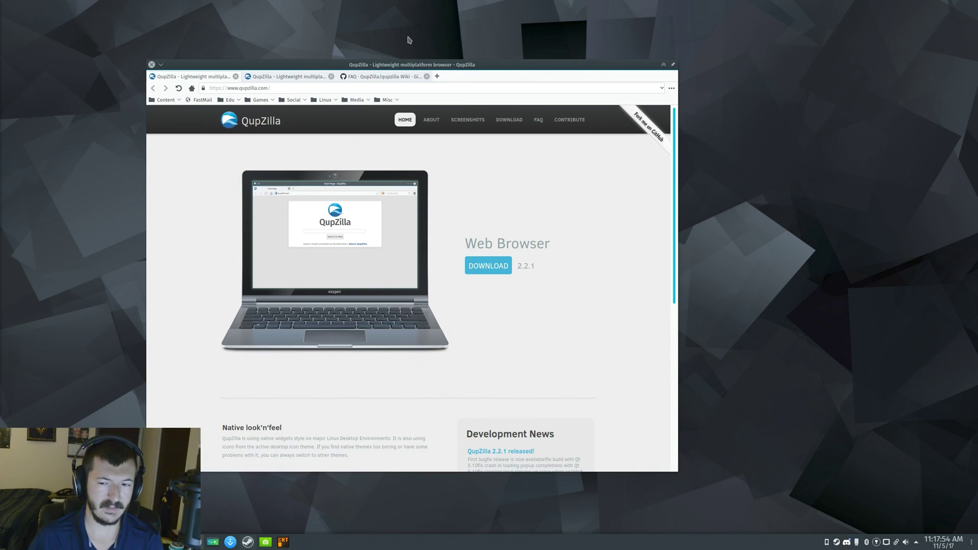
{"action": "mouse_move", "coordinate": [407, 67]}
{"action": "left_mouse_down"}
{"action": "mouse_move", "coordinate": [388, 66]}
{"action": "mouse_move", "coordinate": [398, 76]}
{"action": "left_mouse_up"}
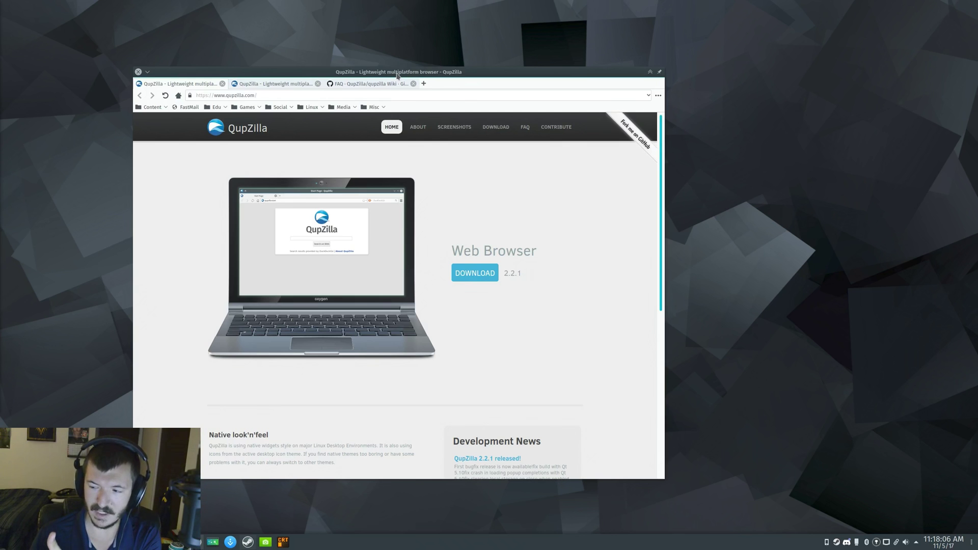
{"action": "left_click_drag", "start_coordinate": [398, 76], "coordinate": [389, 72]}
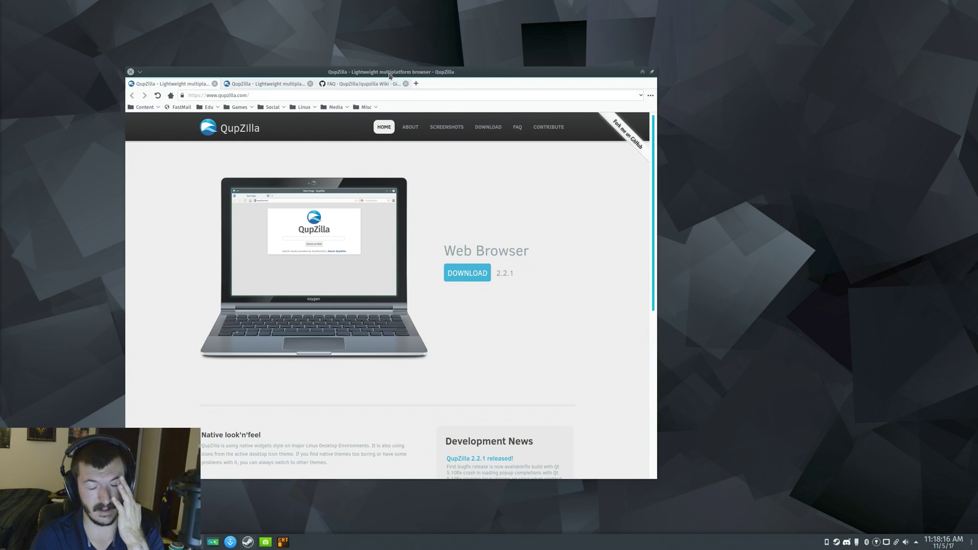
{"action": "mouse_move", "coordinate": [390, 75]}
{"action": "left_mouse_down"}
{"action": "mouse_move", "coordinate": [370, 67]}
{"action": "mouse_move", "coordinate": [379, 65]}
{"action": "left_mouse_up"}
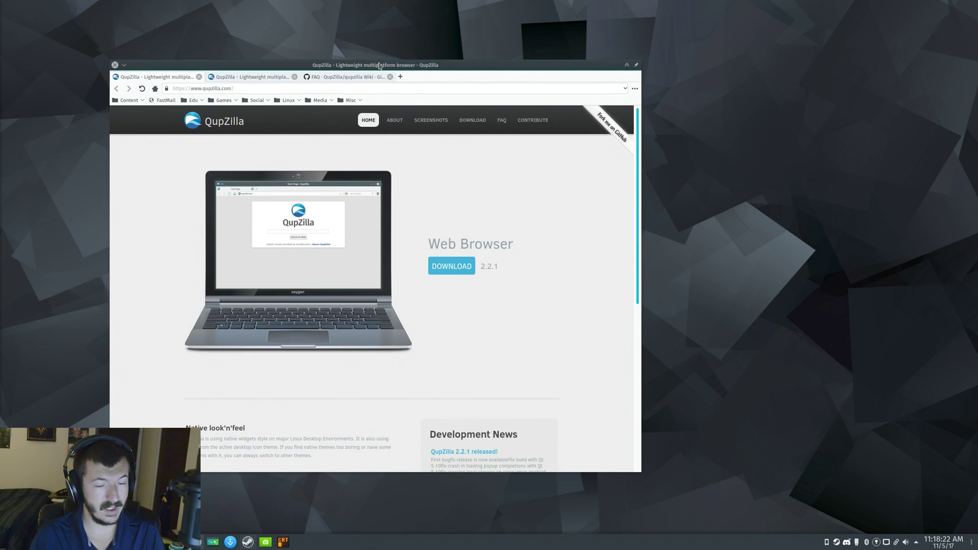
{"action": "left_click_drag", "start_coordinate": [379, 65], "coordinate": [388, 68]}
Open Preferences from the main menu and place it left of the browser window.
{"action": "left_click", "coordinate": [644, 91]}
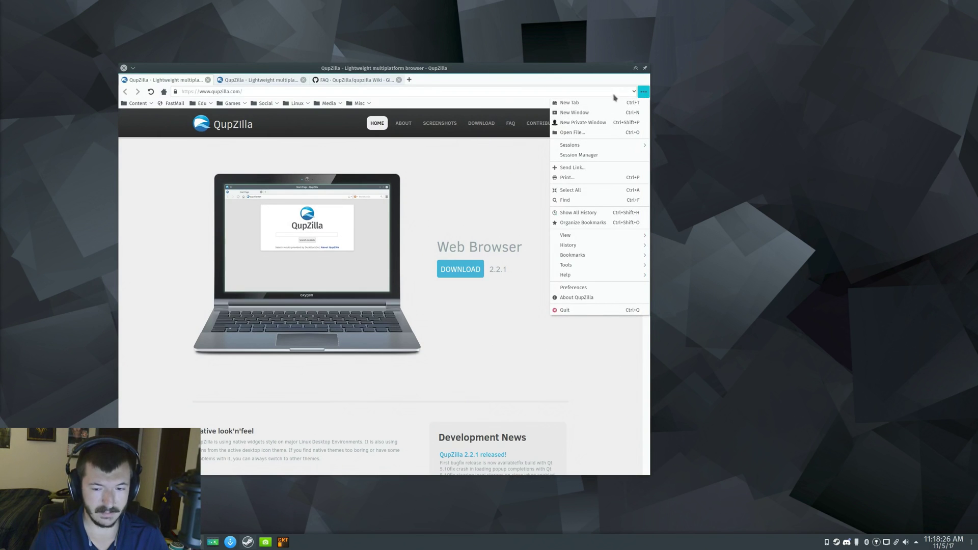
{"action": "left_click", "coordinate": [600, 288]}
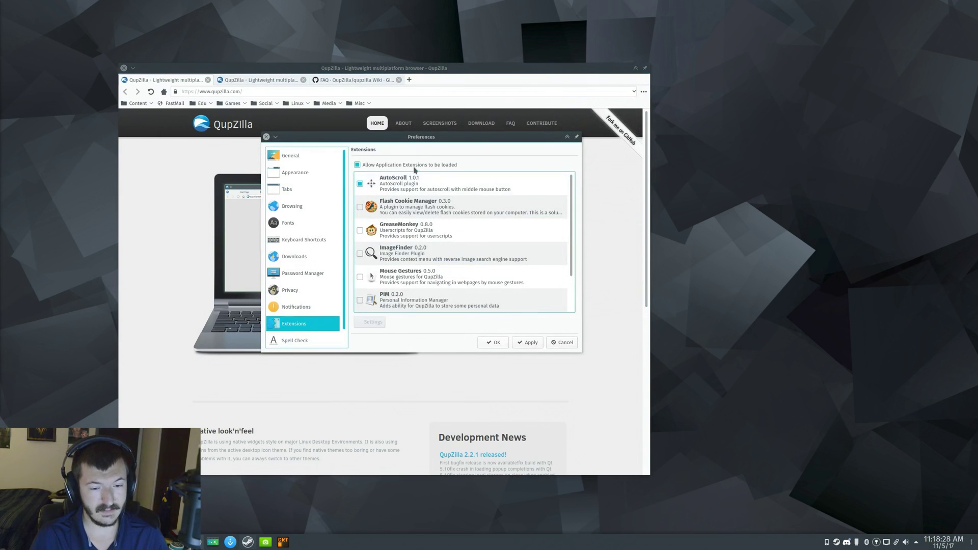
{"action": "left_click_drag", "start_coordinate": [423, 144], "coordinate": [231, 180]}
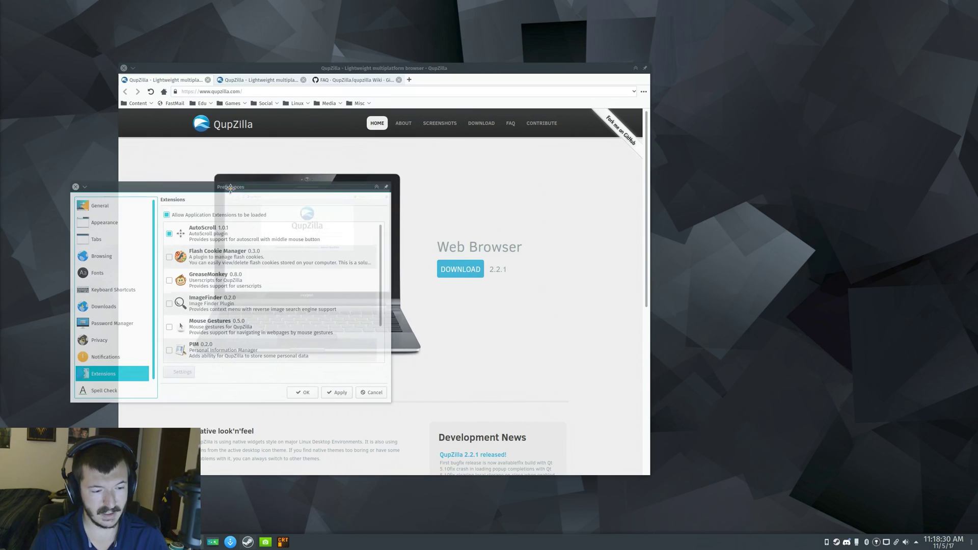
{"action": "left_click_drag", "start_coordinate": [369, 72], "coordinate": [590, 61]}
{"action": "left_click_drag", "start_coordinate": [233, 180], "coordinate": [248, 148]}
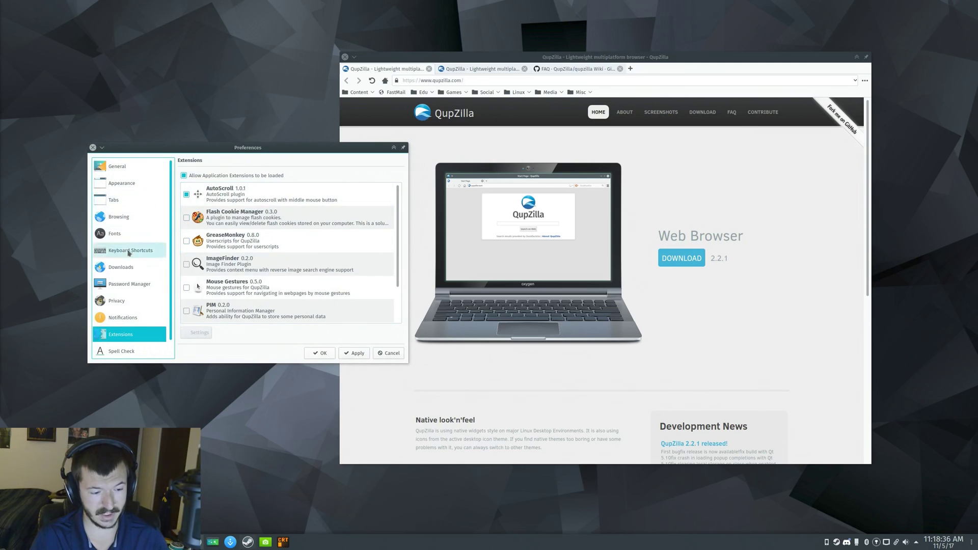
Look through the General settings, then show the Appearance page's theme list.
{"action": "scroll", "coordinate": [135, 275], "scroll_direction": "down", "scroll_amount": 1}
{"action": "scroll", "coordinate": [132, 301], "scroll_direction": "up", "scroll_amount": 1}
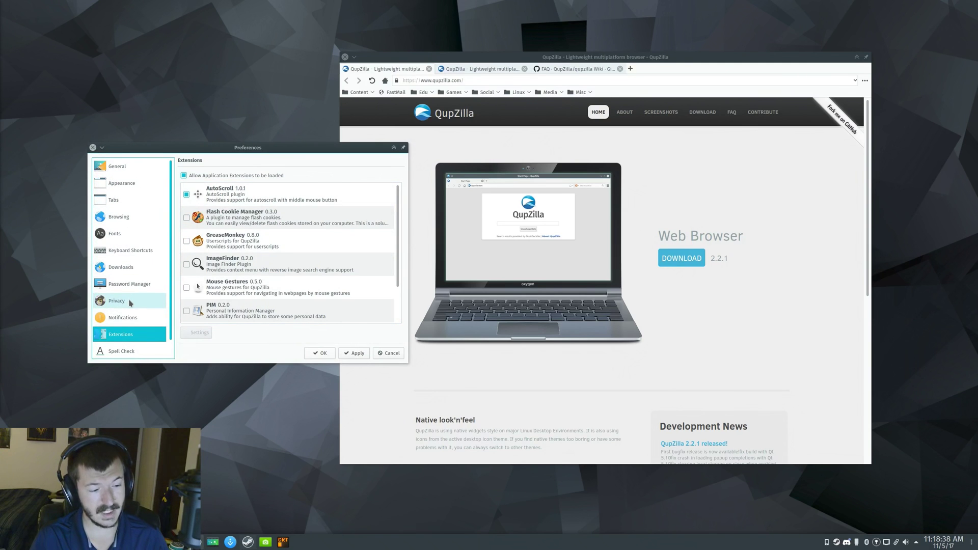
{"action": "left_click", "coordinate": [122, 169]}
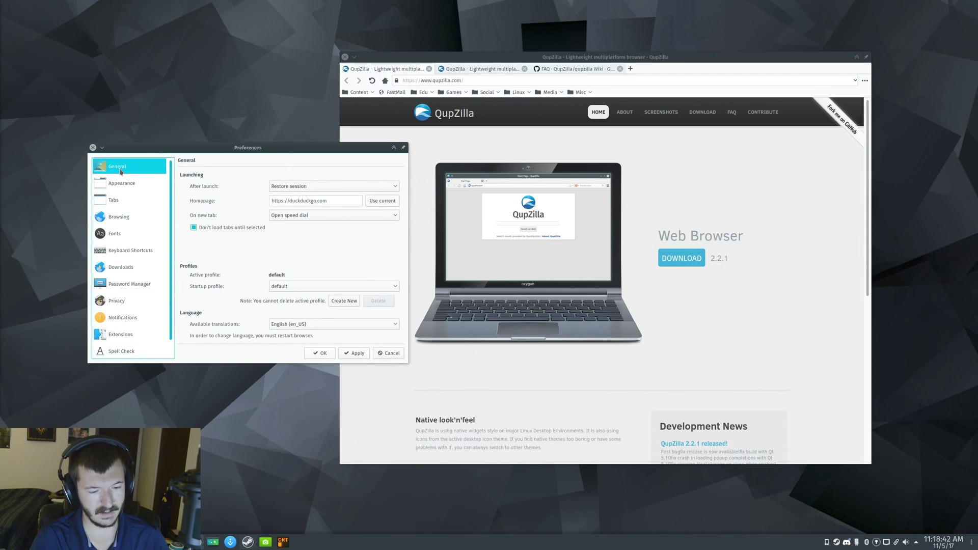
{"action": "left_click", "coordinate": [124, 184]}
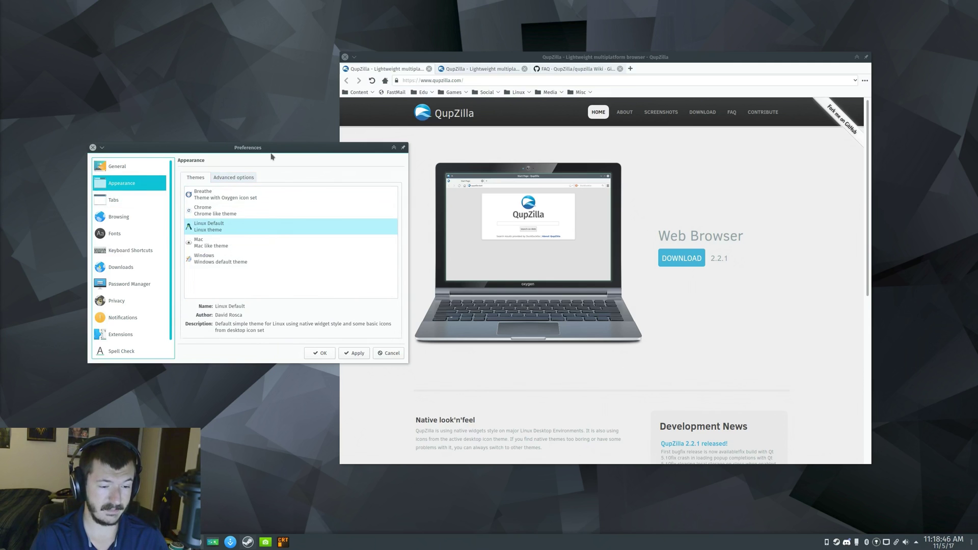
Apply the Windows theme, then the Mac theme, and inspect the browser.
{"action": "left_click_drag", "start_coordinate": [259, 151], "coordinate": [213, 127]}
{"action": "left_click", "coordinate": [199, 235]}
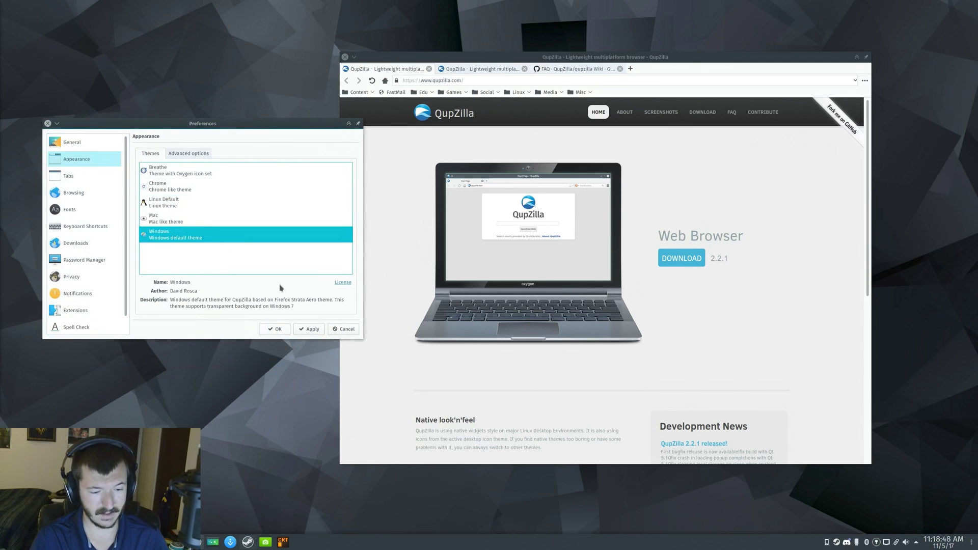
{"action": "left_click", "coordinate": [308, 329]}
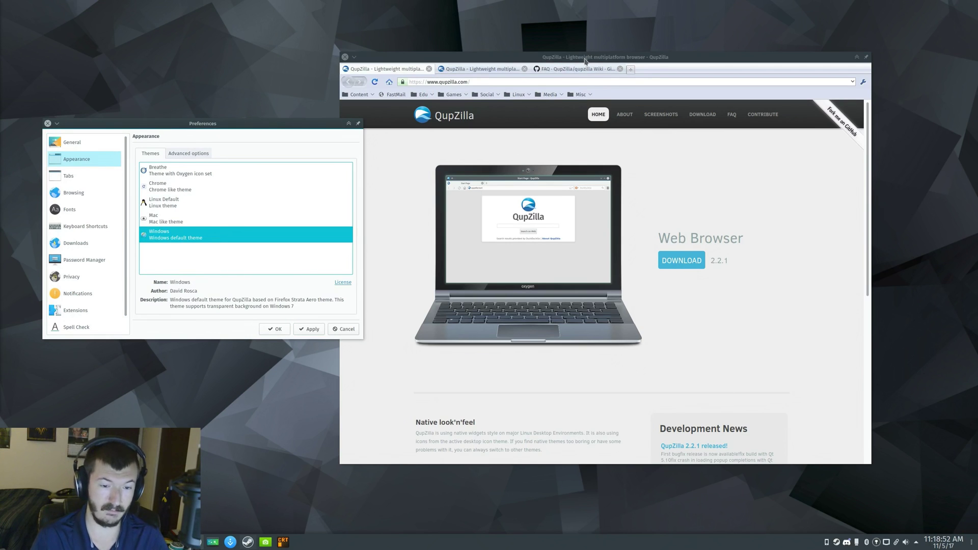
{"action": "left_click", "coordinate": [214, 219]}
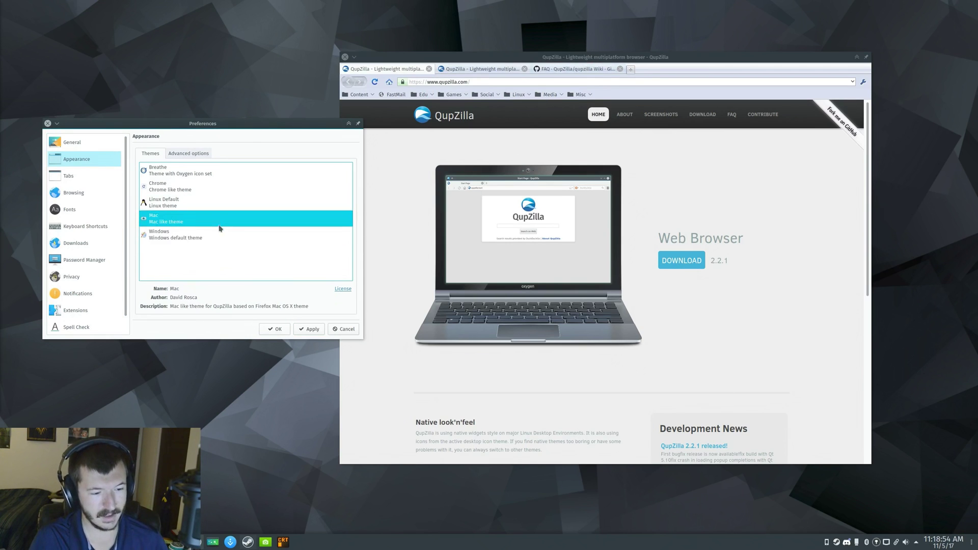
{"action": "left_click", "coordinate": [304, 332]}
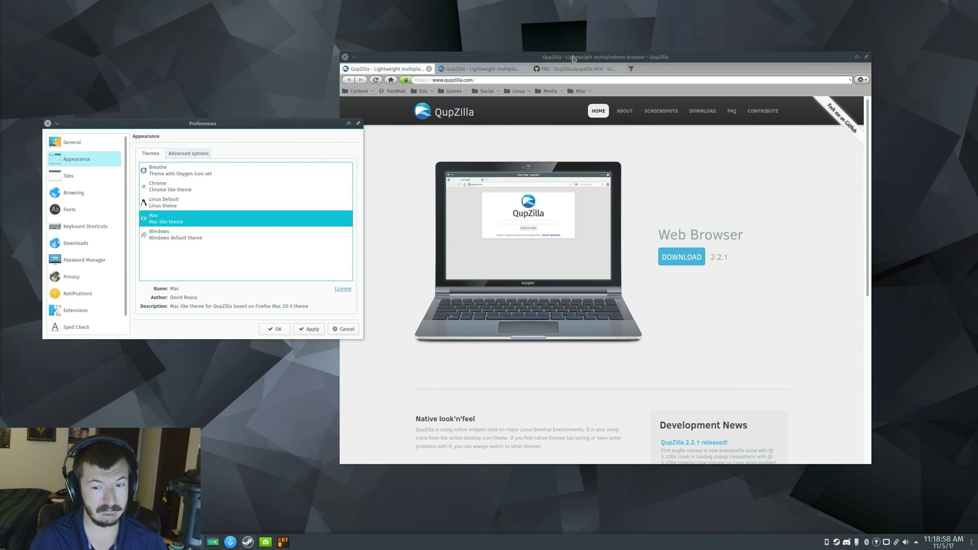
{"action": "left_click_drag", "start_coordinate": [573, 59], "coordinate": [579, 60]}
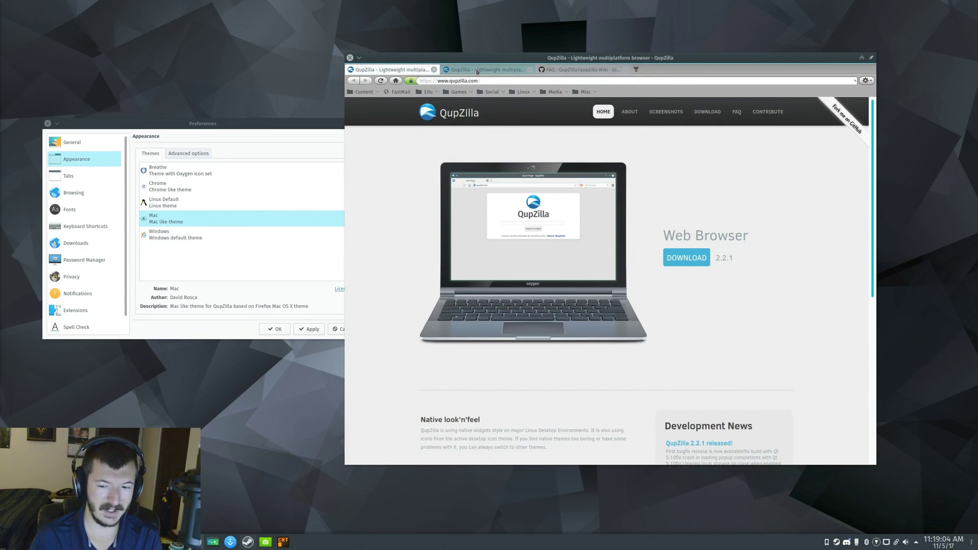
Apply the Chrome theme, then the Breathe theme, to the browser.
{"action": "left_click", "coordinate": [171, 187]}
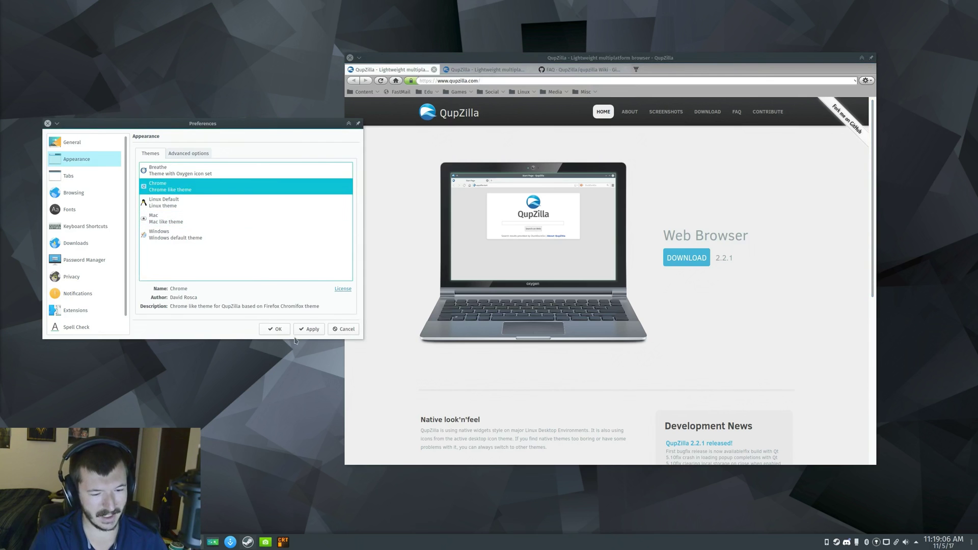
{"action": "left_click", "coordinate": [308, 329]}
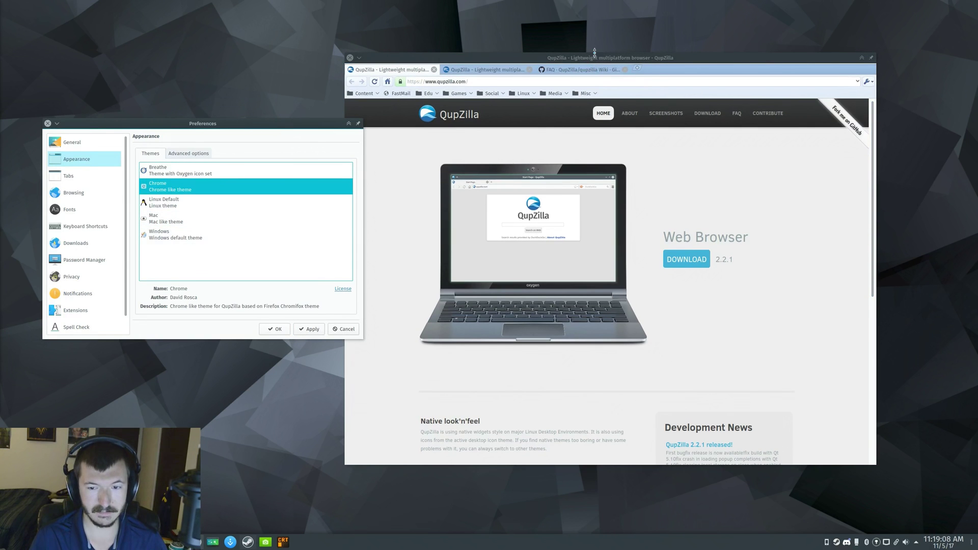
{"action": "left_click_drag", "start_coordinate": [594, 62], "coordinate": [593, 60]}
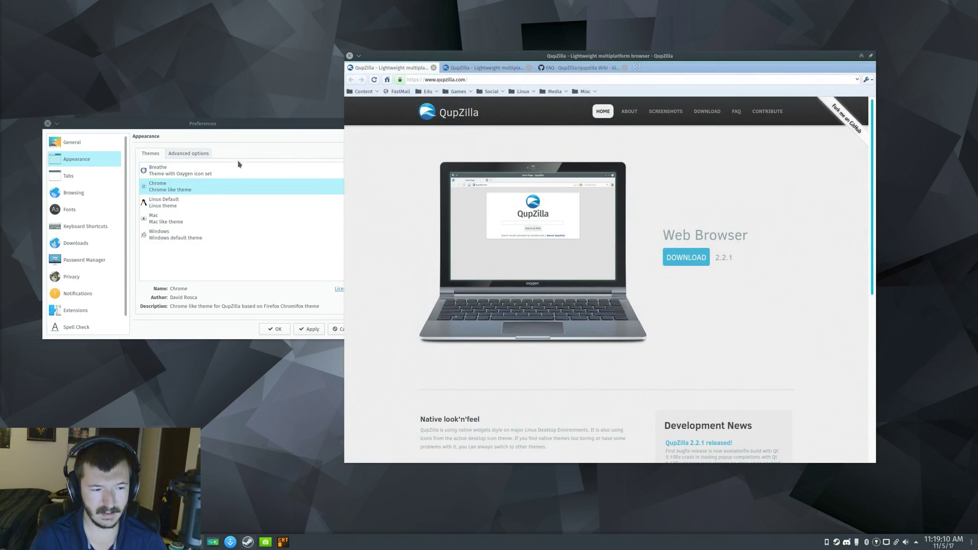
{"action": "left_click", "coordinate": [215, 179]}
{"action": "left_click", "coordinate": [312, 330]}
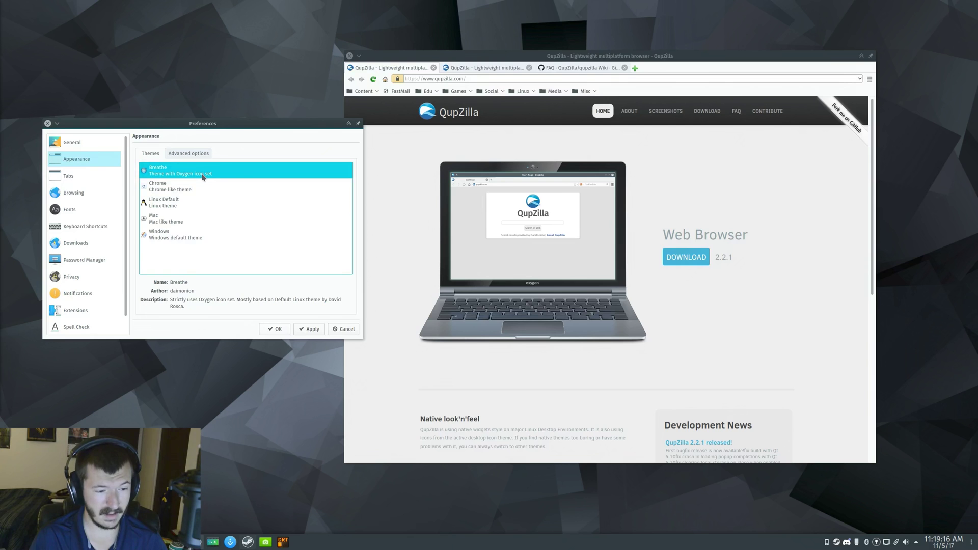
Reapply the Linux Default theme, check the browser, and view the advanced appearance options.
{"action": "left_click", "coordinate": [202, 202]}
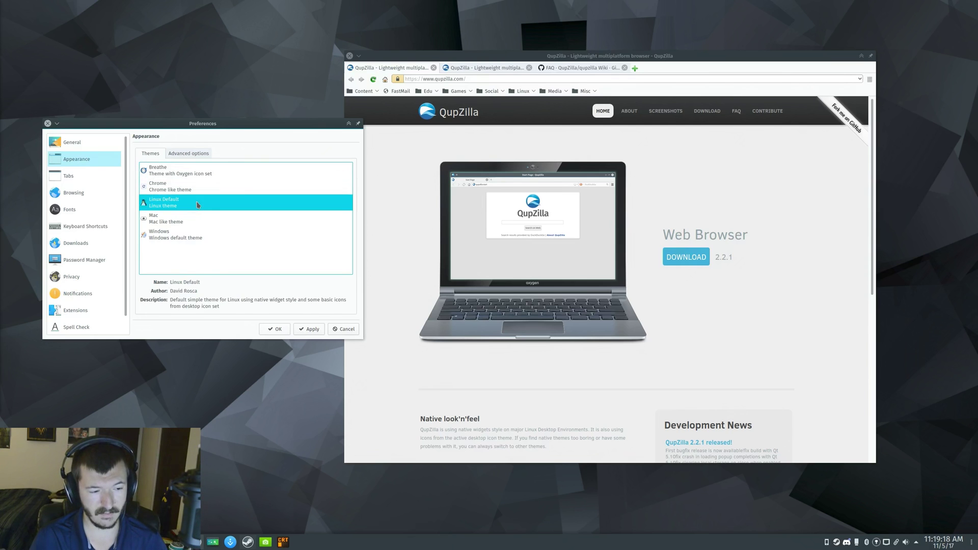
{"action": "left_click", "coordinate": [311, 329]}
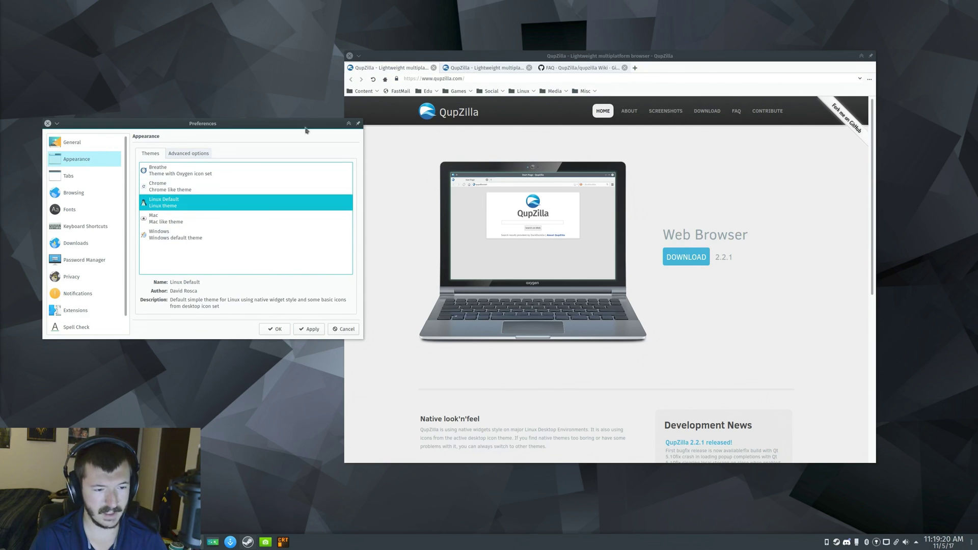
{"action": "left_click_drag", "start_coordinate": [562, 59], "coordinate": [556, 57]}
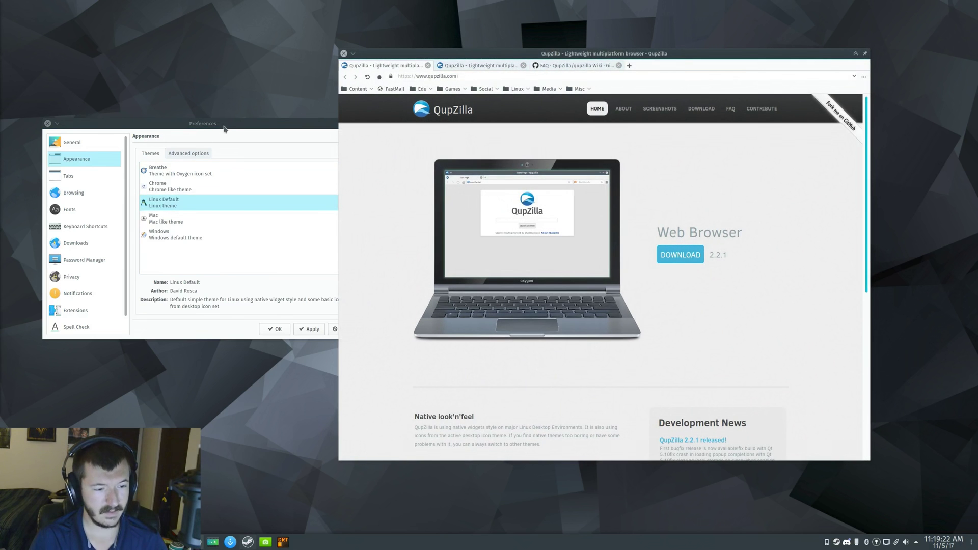
{"action": "left_click", "coordinate": [182, 157]}
Return to the themes list and rearrange the browser and Preferences windows.
{"action": "left_click", "coordinate": [151, 153]}
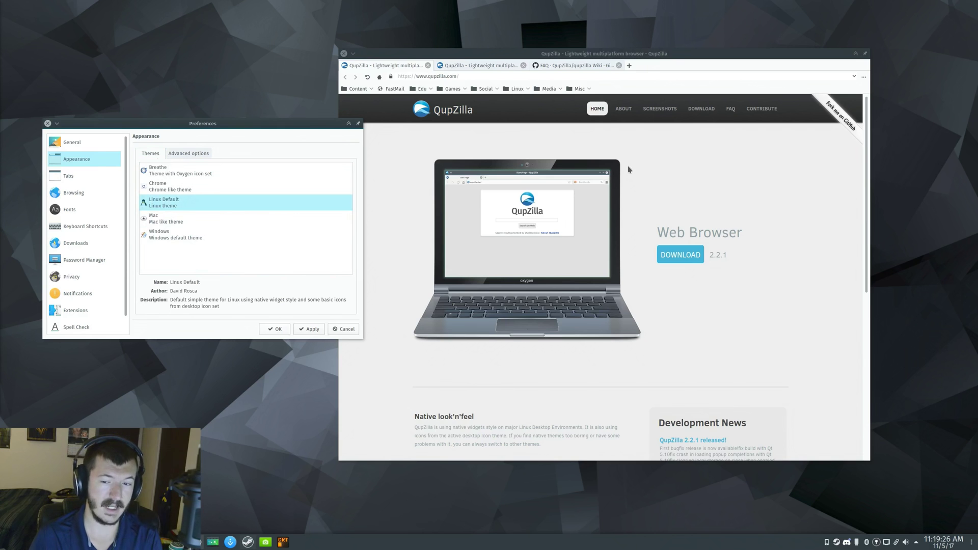
{"action": "left_click_drag", "start_coordinate": [597, 53], "coordinate": [593, 76]}
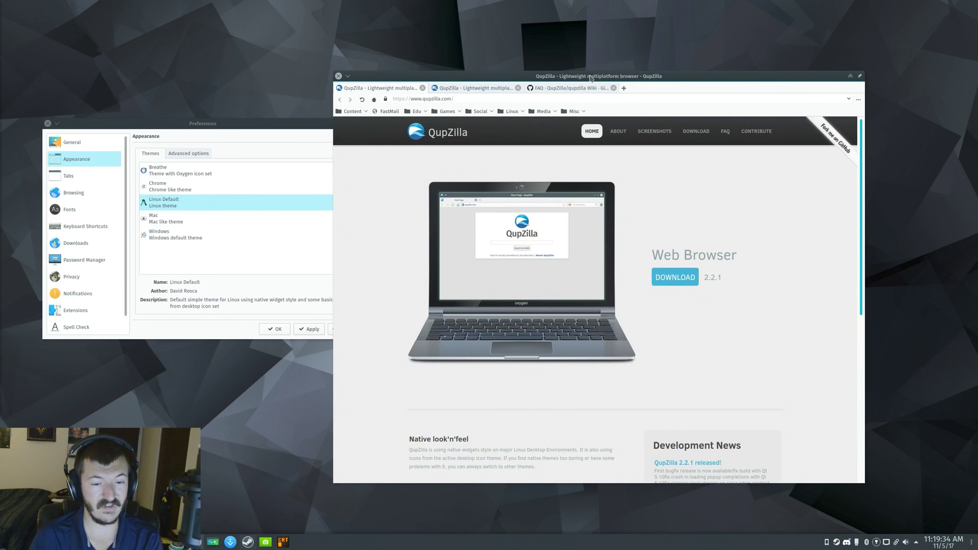
{"action": "scroll", "coordinate": [858, 255], "scroll_direction": "down", "scroll_amount": 5}
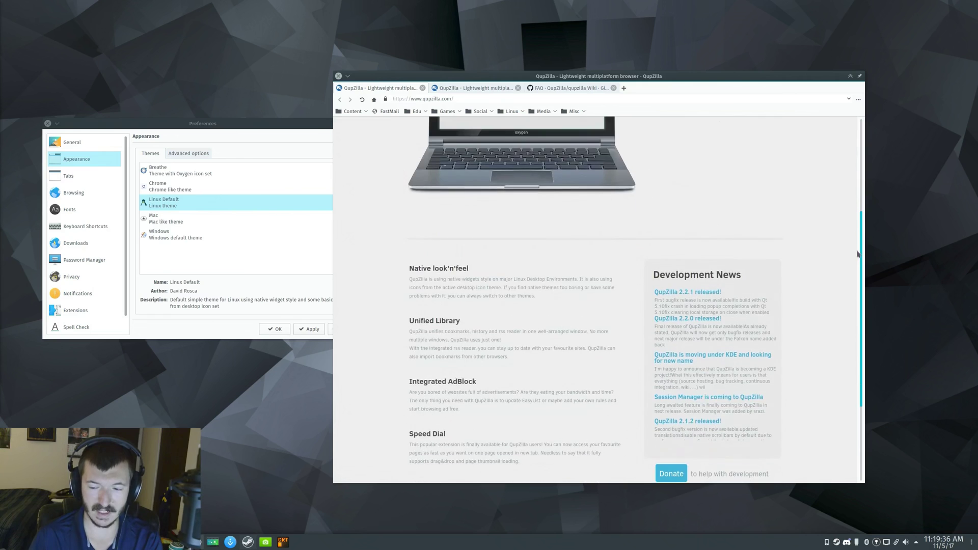
{"action": "left_click_drag", "start_coordinate": [865, 232], "coordinate": [873, 134]}
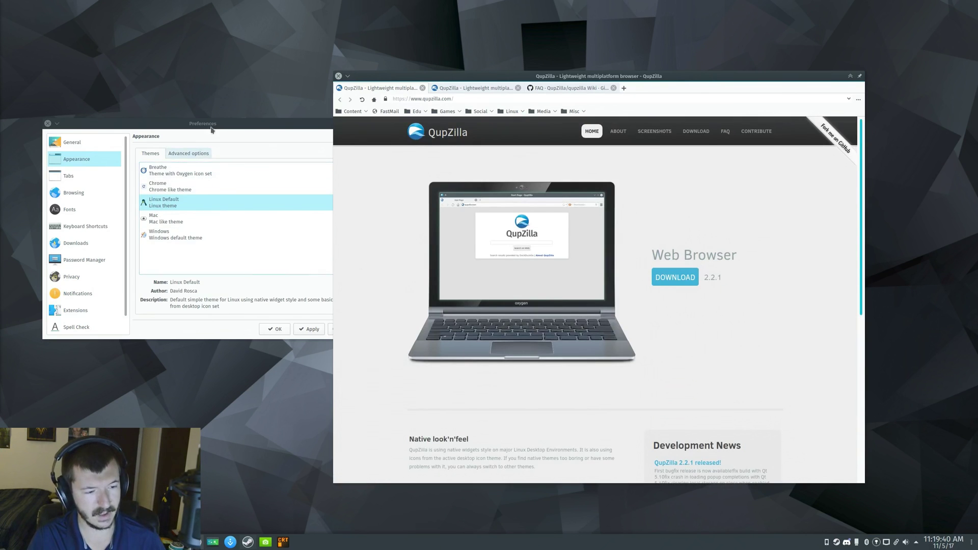
{"action": "left_click_drag", "start_coordinate": [212, 125], "coordinate": [177, 135]}
Glance at the Tabs and General settings, then confirm with OK to close Preferences.
{"action": "left_click", "coordinate": [48, 191]}
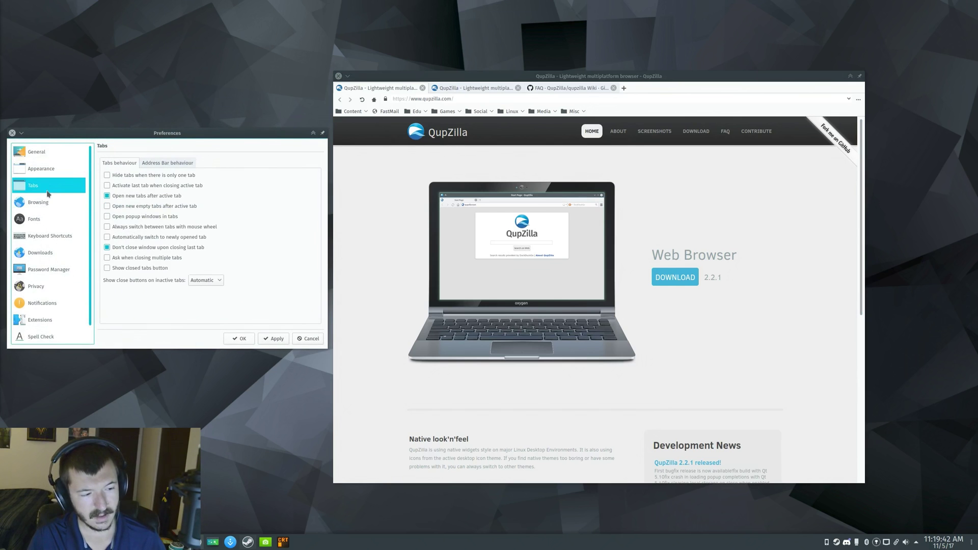
{"action": "key", "text": "Up"}
{"action": "key", "text": "Up"}
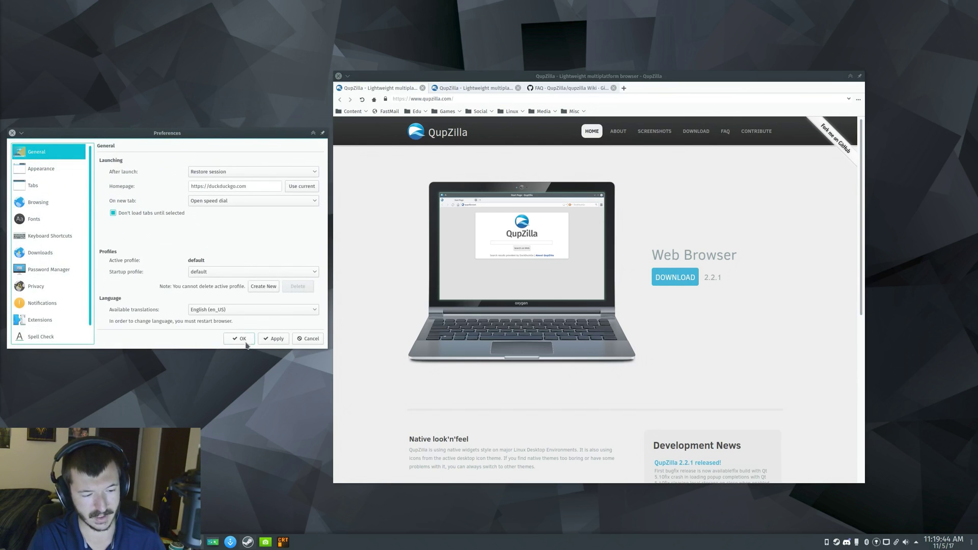
{"action": "left_click", "coordinate": [244, 343]}
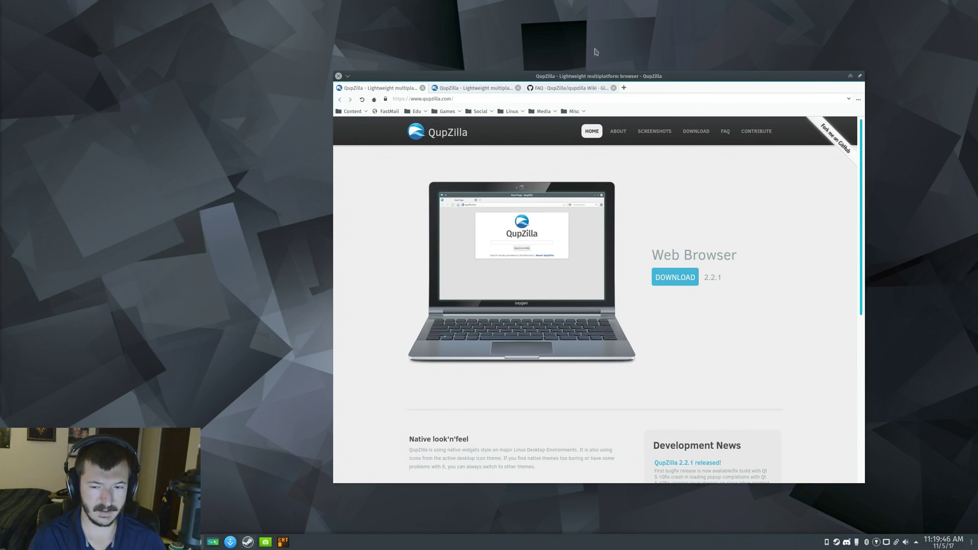
Move the browser window showing qupzilla.com left toward the desktop centre.
{"action": "left_click_drag", "start_coordinate": [595, 79], "coordinate": [525, 80]}
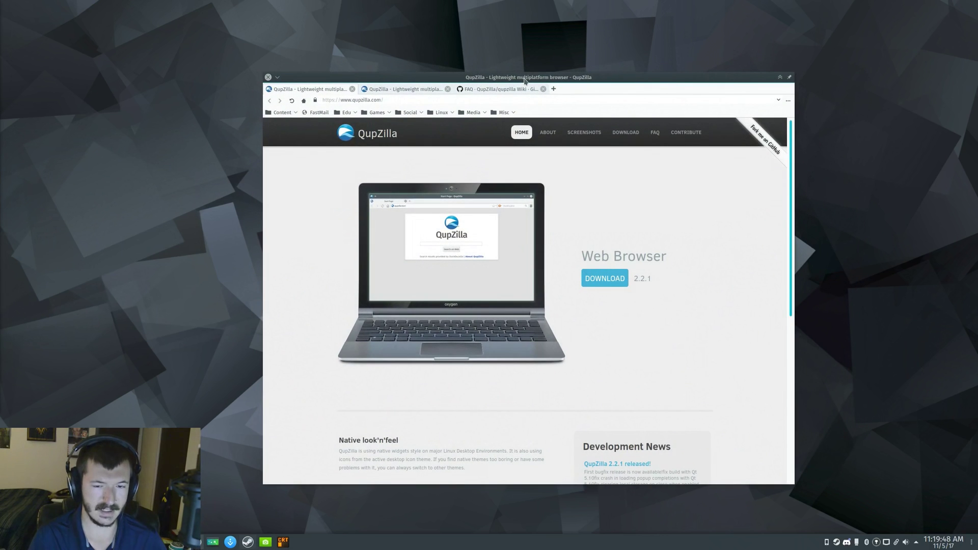